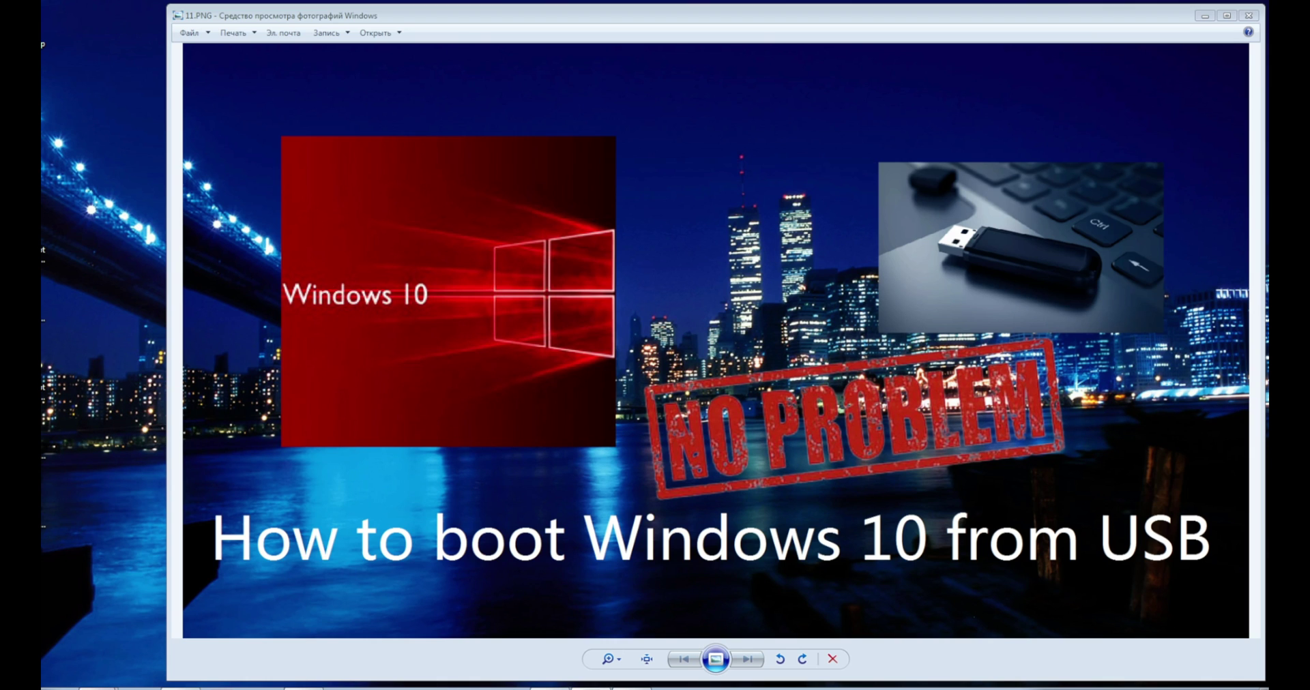
Step: Maximize Opera on windows64.net and open its English tag page listing Windows builds
click(99, 687)
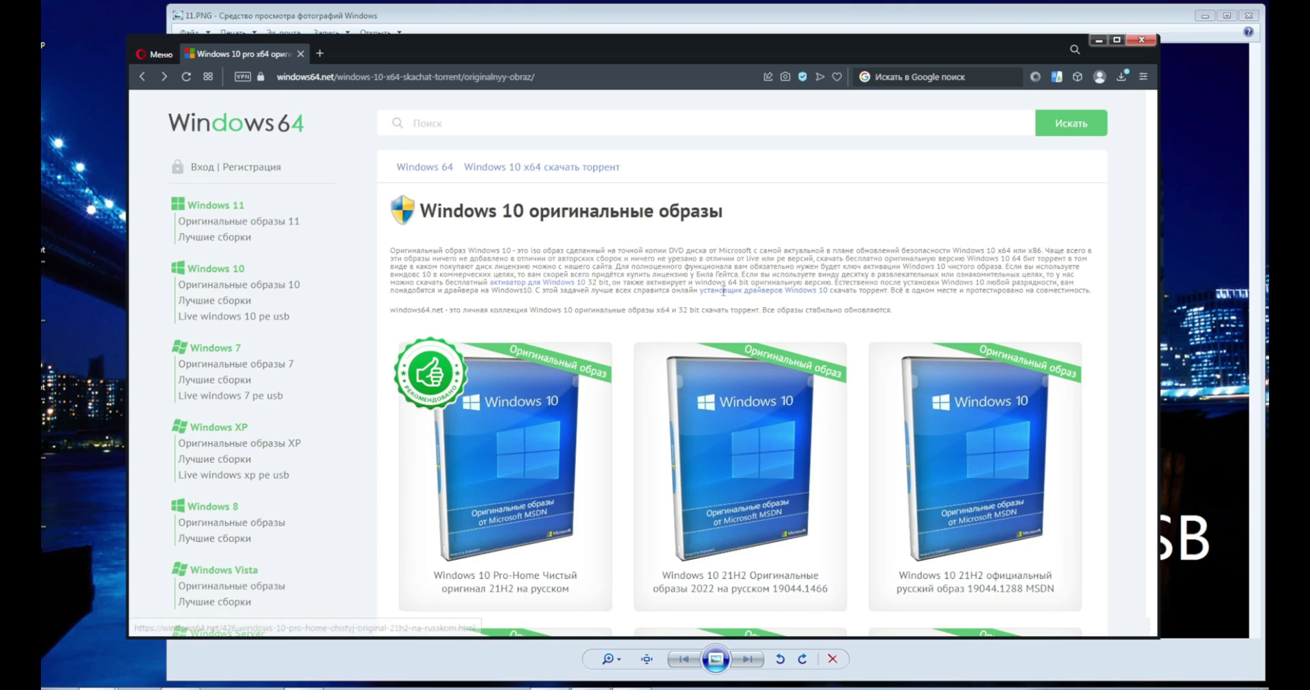
click(1119, 41)
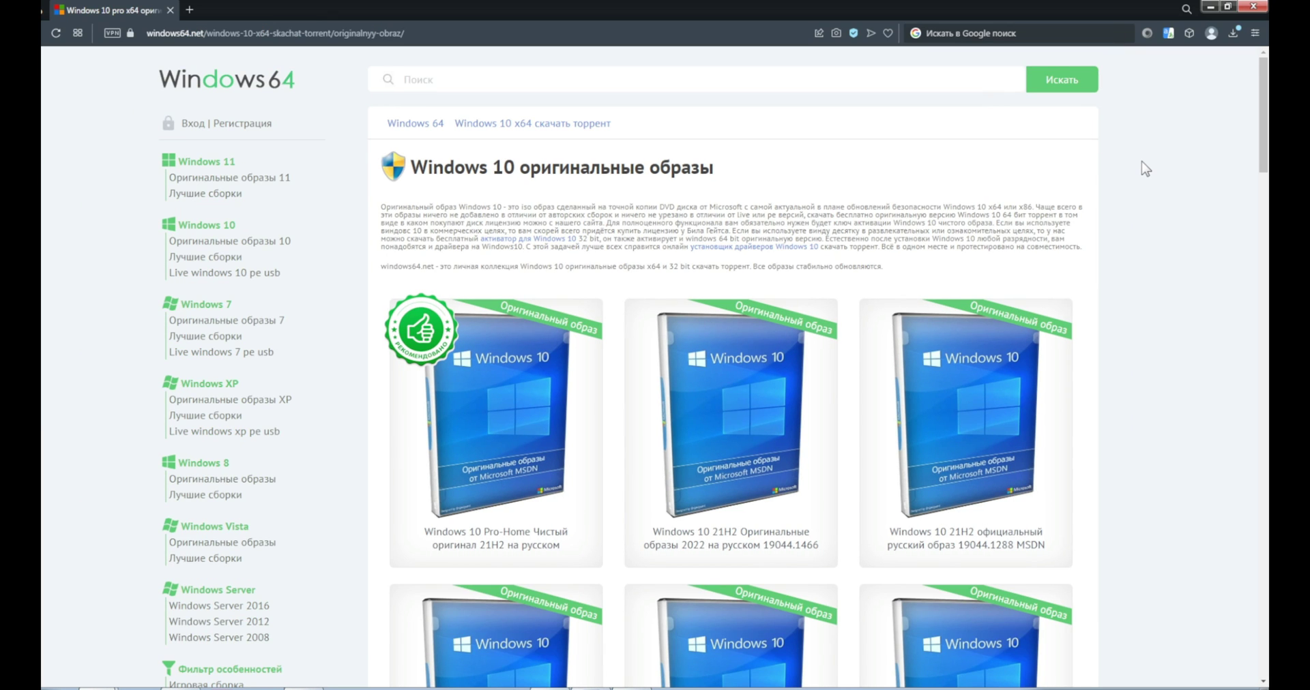
scroll(1144, 167, down, 5)
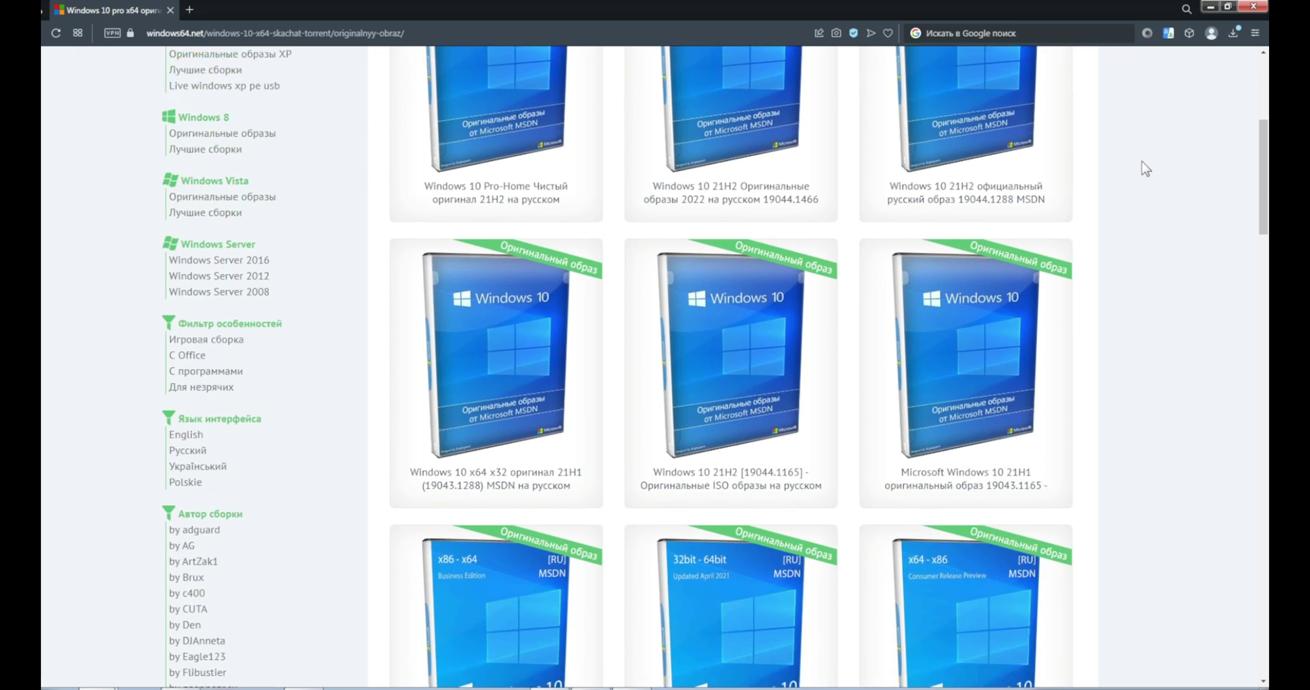
scroll(1144, 168, down, 5)
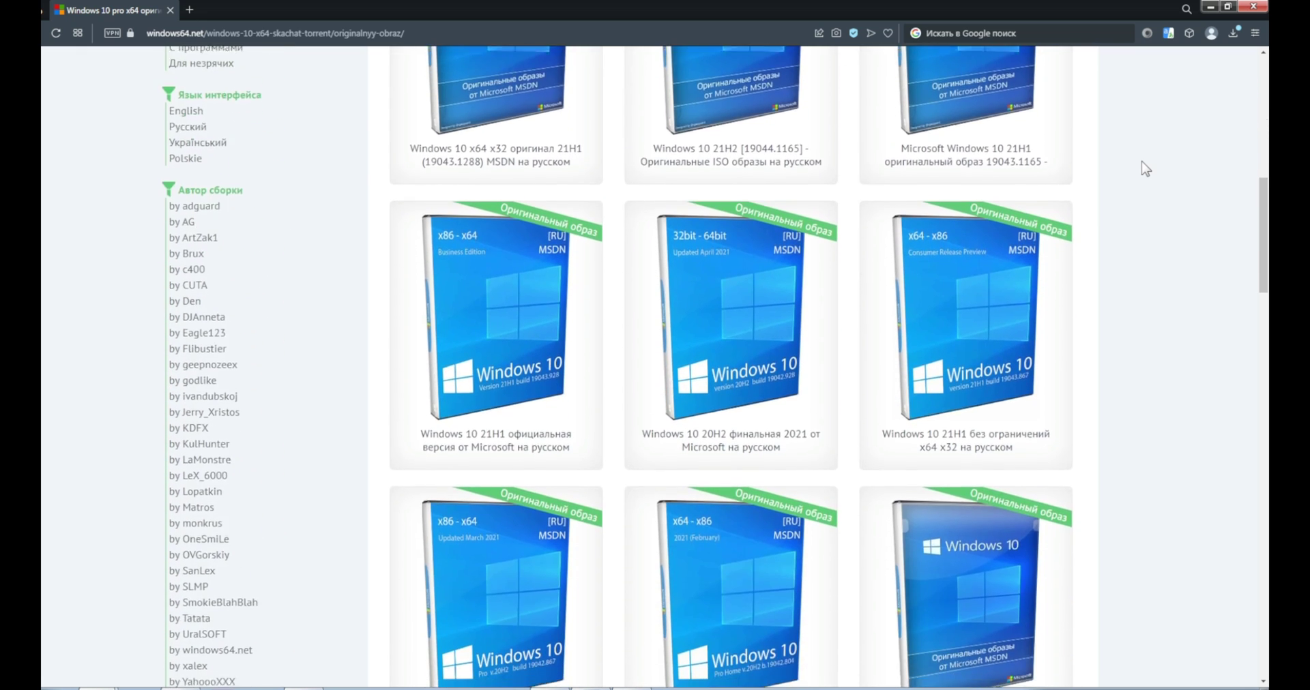
scroll(1144, 168, down, 4)
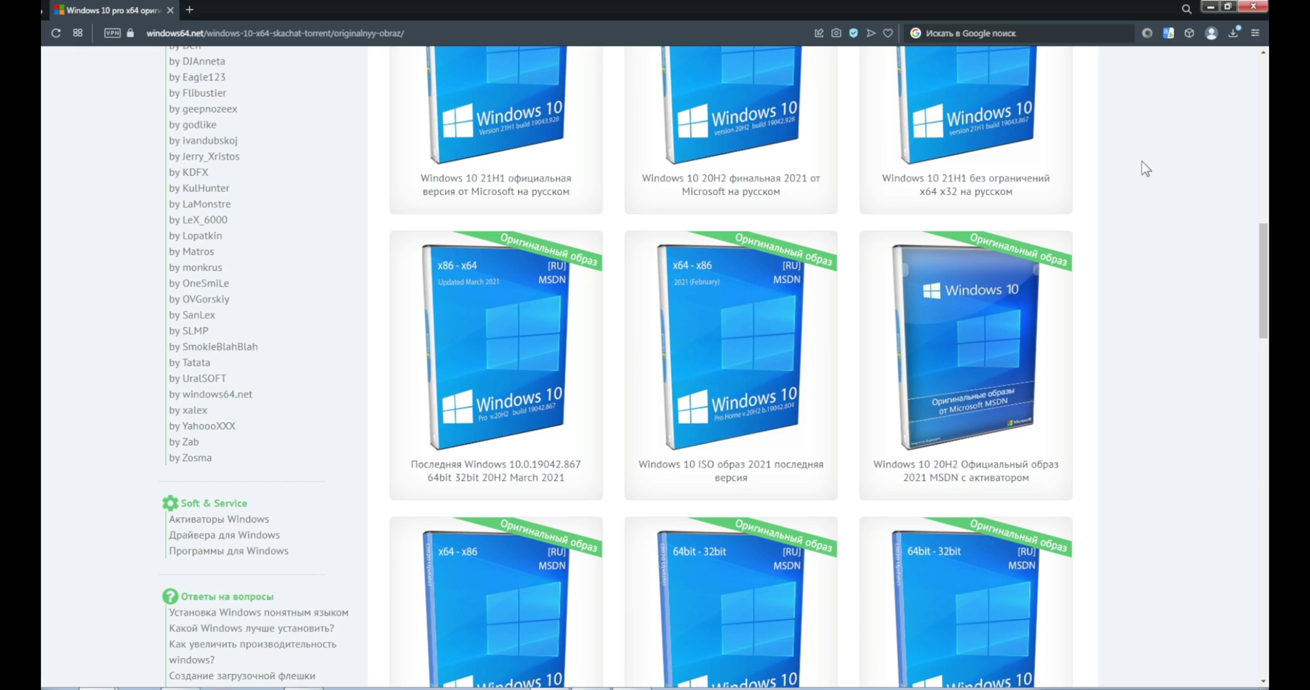
scroll(1145, 168, down, 2)
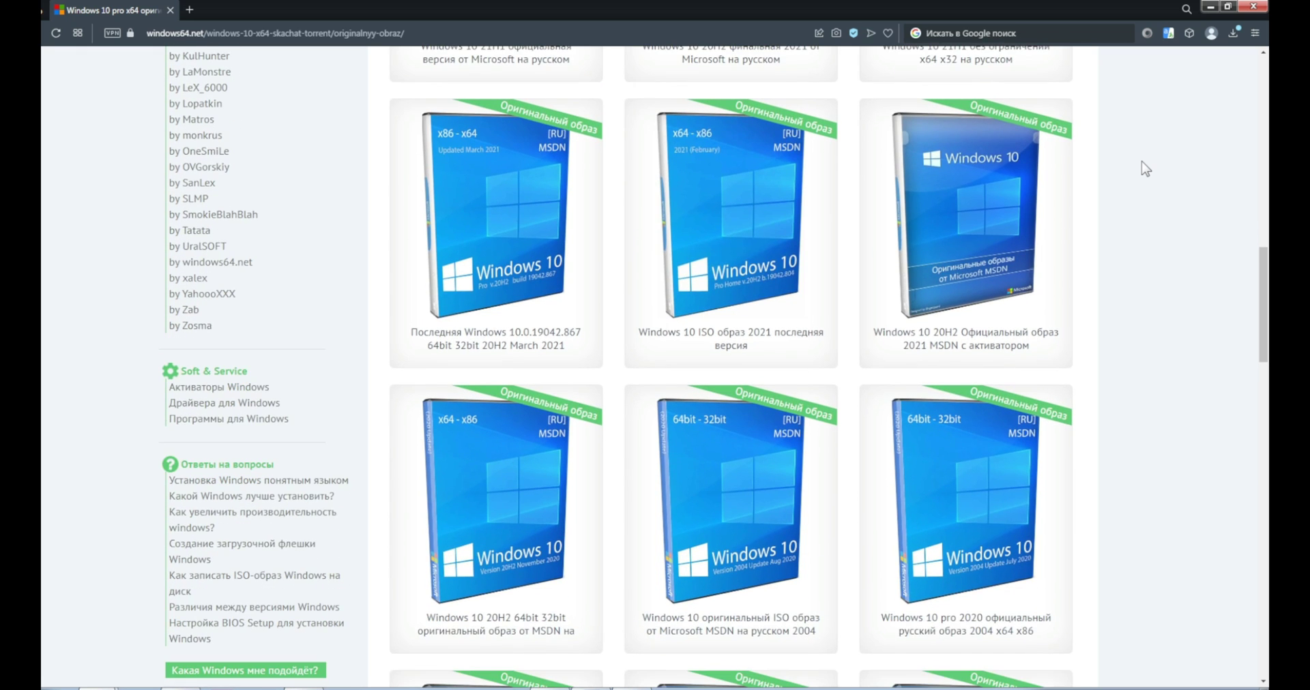
scroll(1144, 168, down, 4)
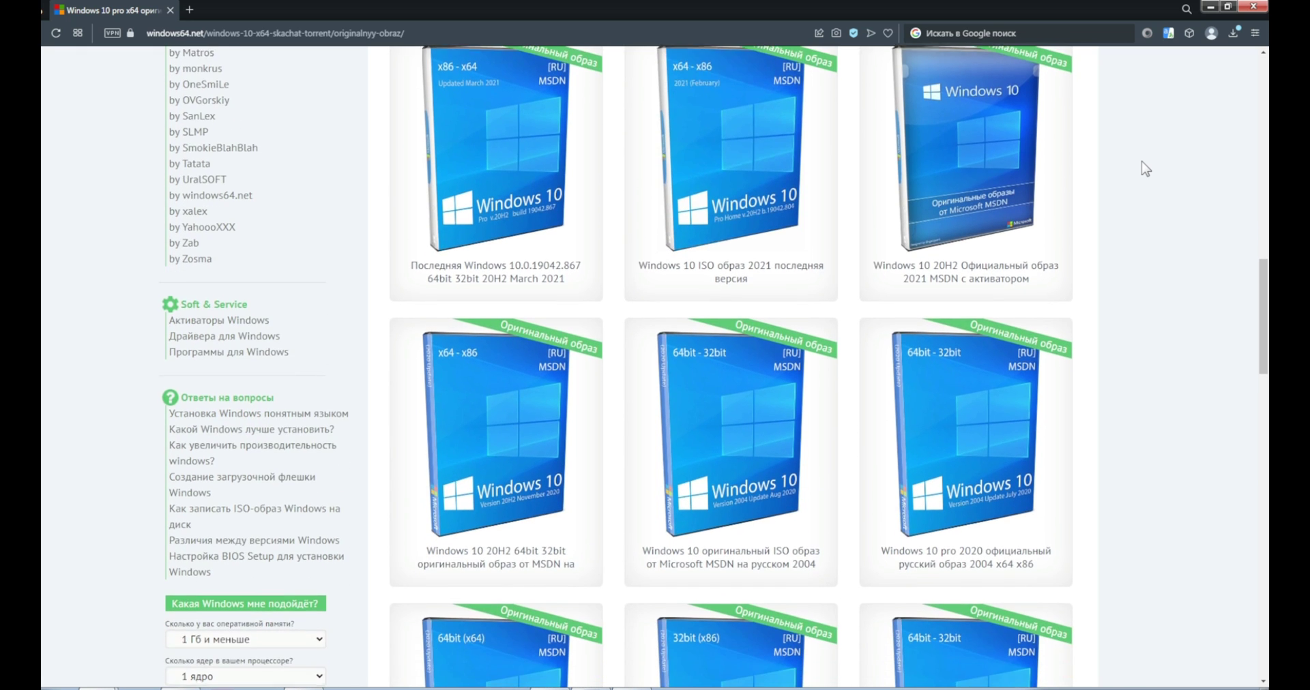
scroll(1145, 168, down, 6)
scroll(1145, 167, up, 13)
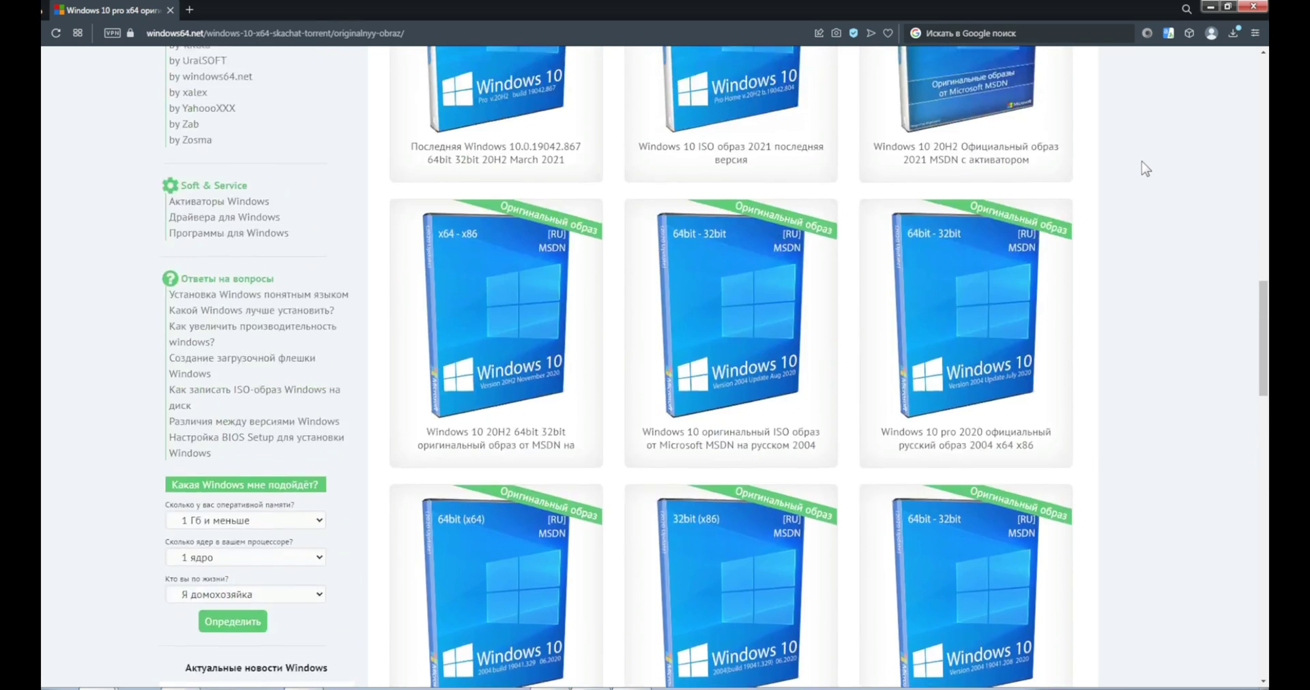
scroll(1145, 168, up, 10)
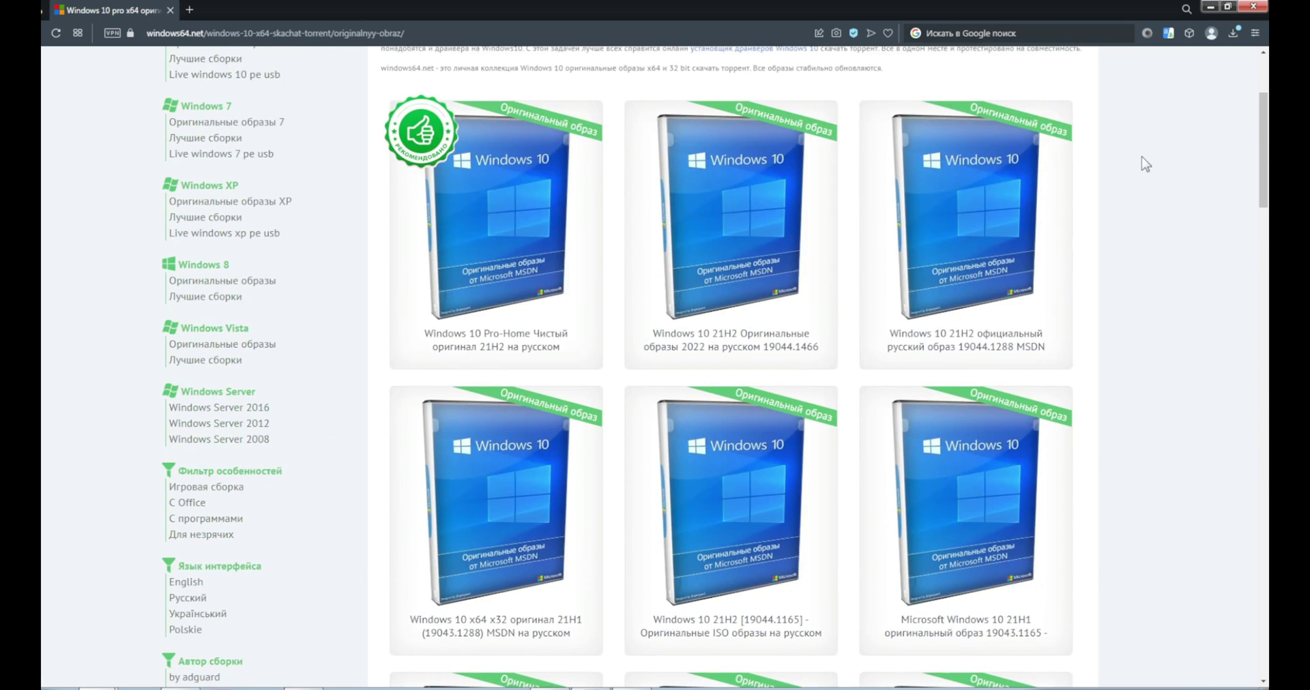
click(189, 583)
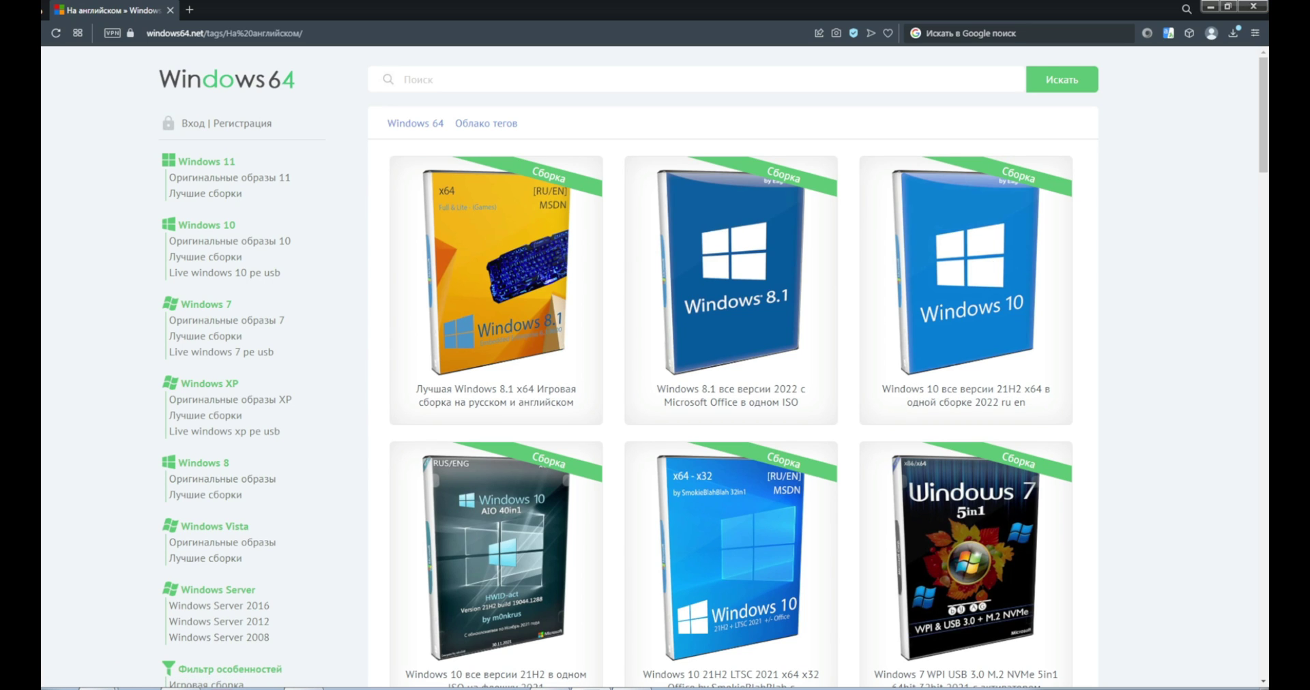
Step: Open the Windows 10 all-versions 21H2 x64 article and start downloading its .torrent file
click(932, 275)
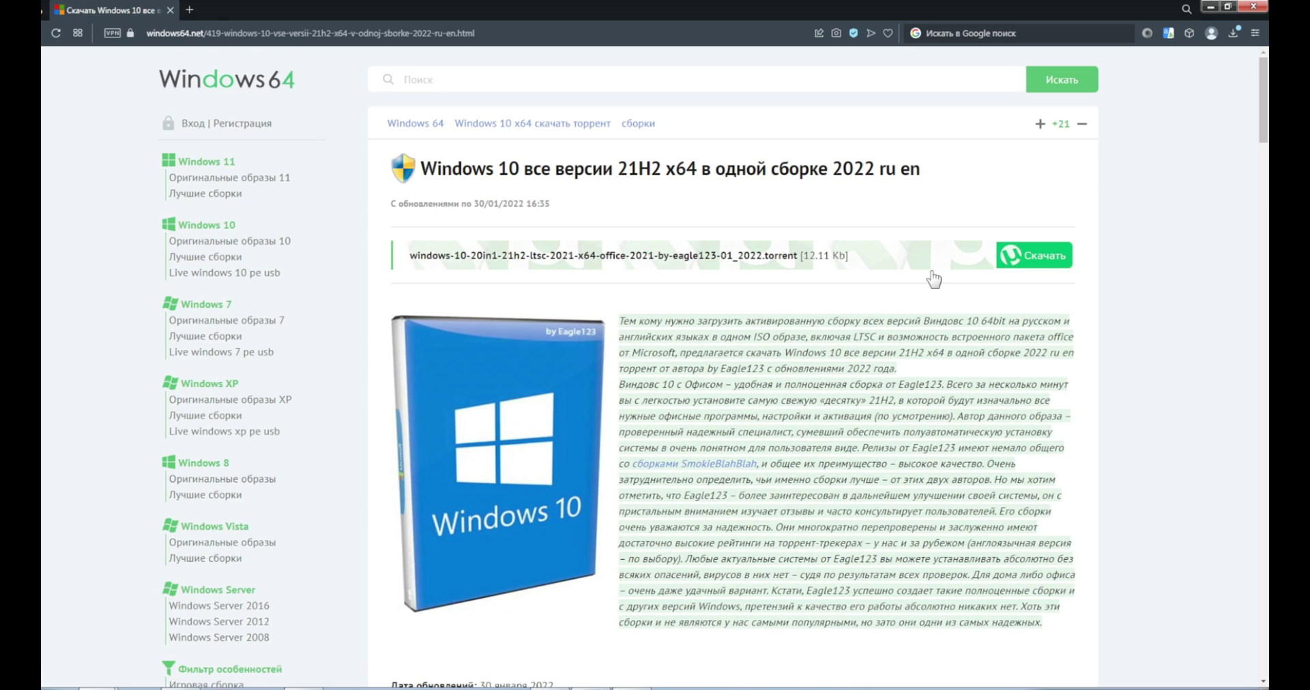
click(1036, 257)
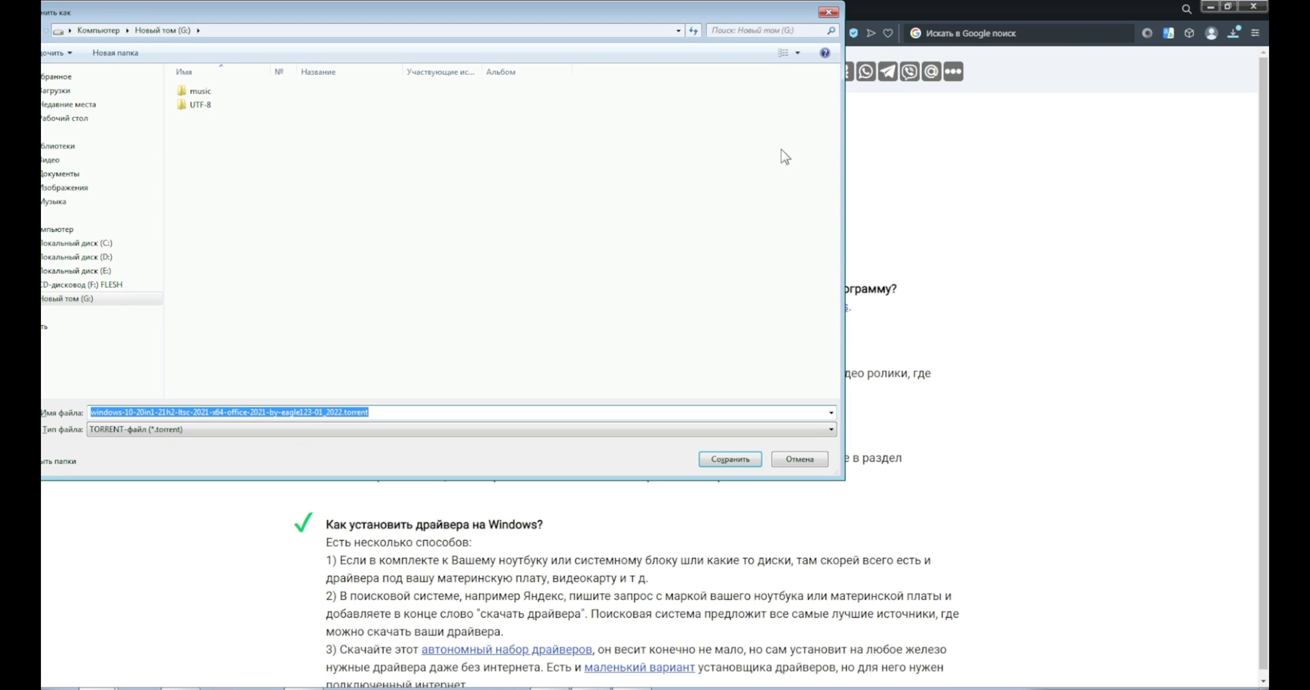
Step: Save the Windows 10 21H2 torrent file and minimize Opera to reveal the desktop
click(728, 460)
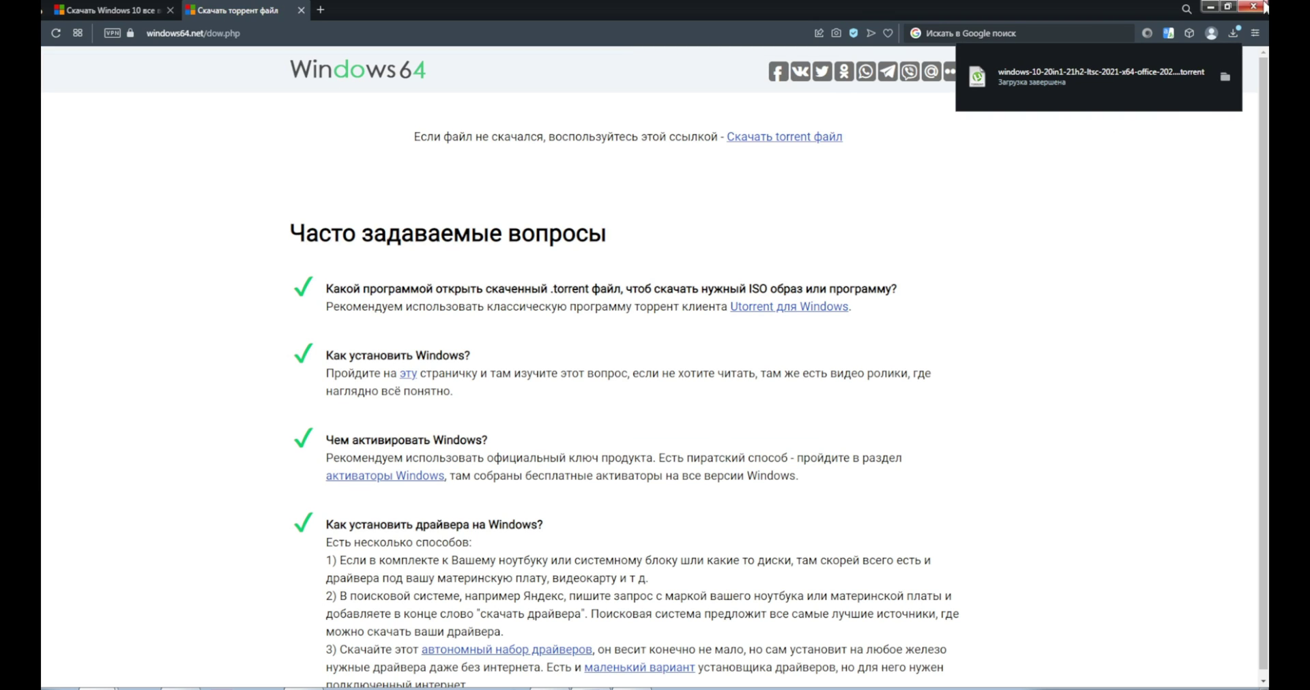
click(1210, 7)
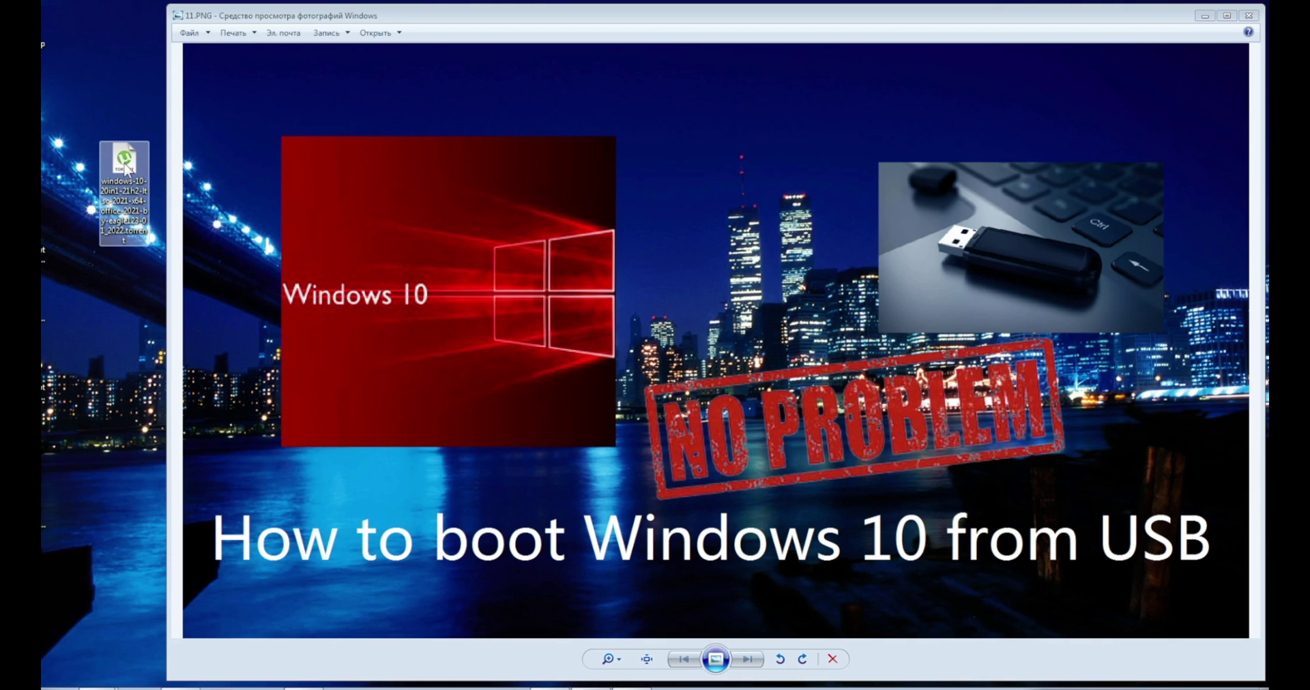
Step: Open the downloaded Windows 10 torrent in uTorrent and confirm adding it
click(126, 169)
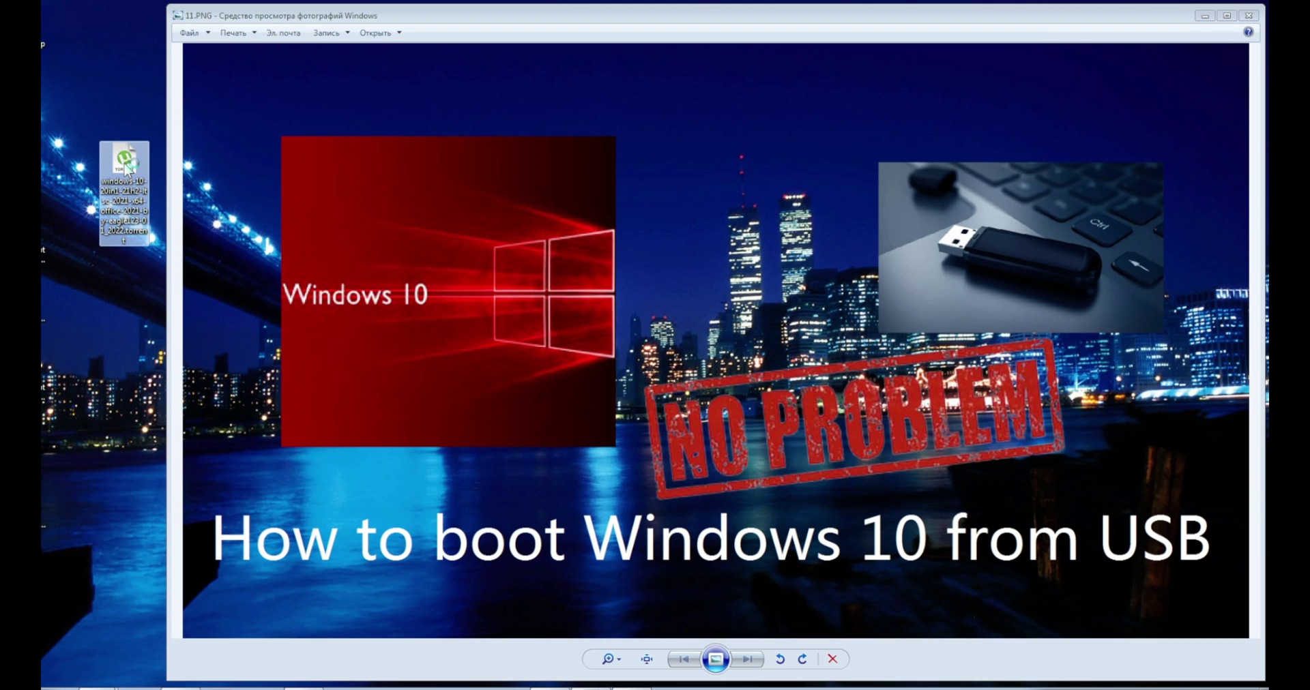
double_click(126, 168)
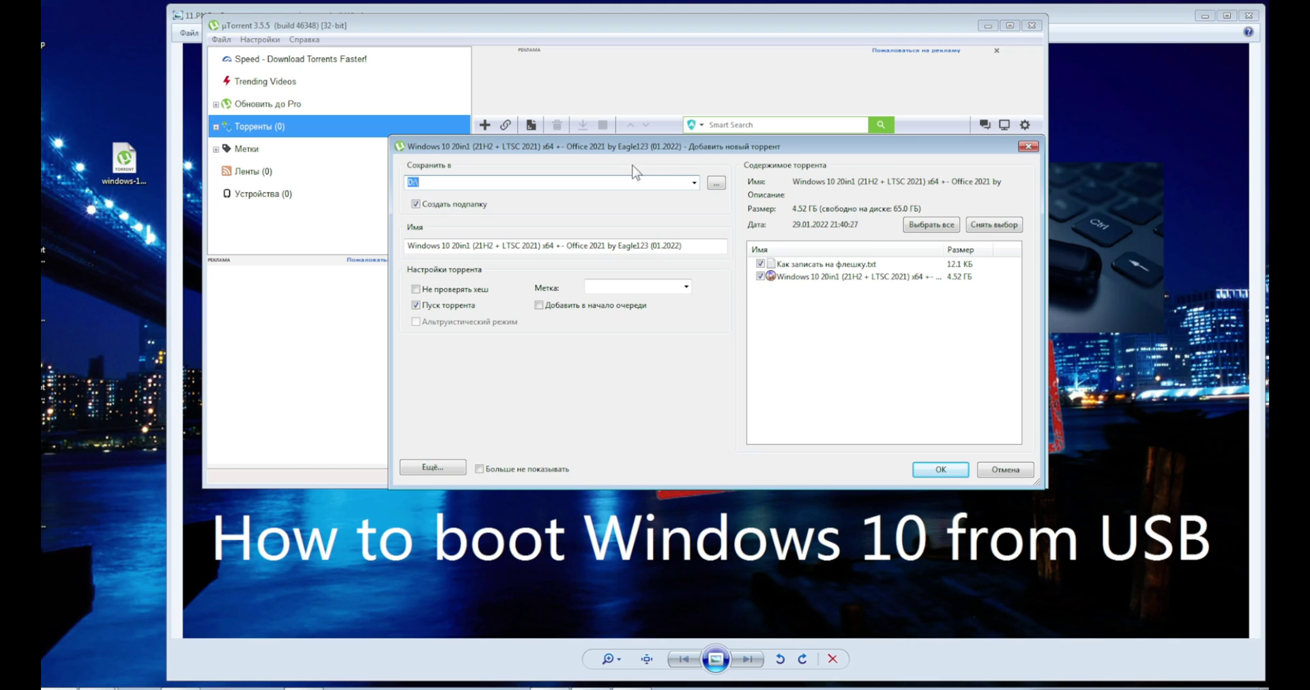
click(940, 470)
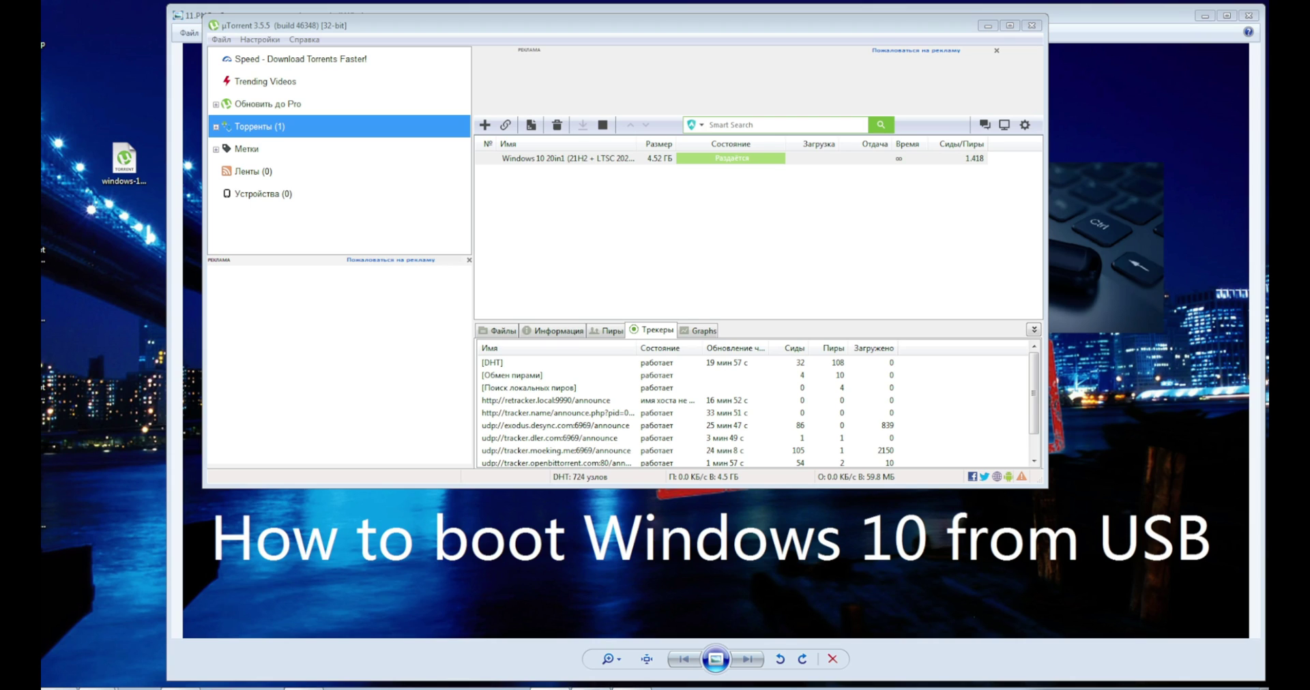
Step: Remove the Windows 10 torrent from uTorrent's list and close uTorrent
right_click(630, 157)
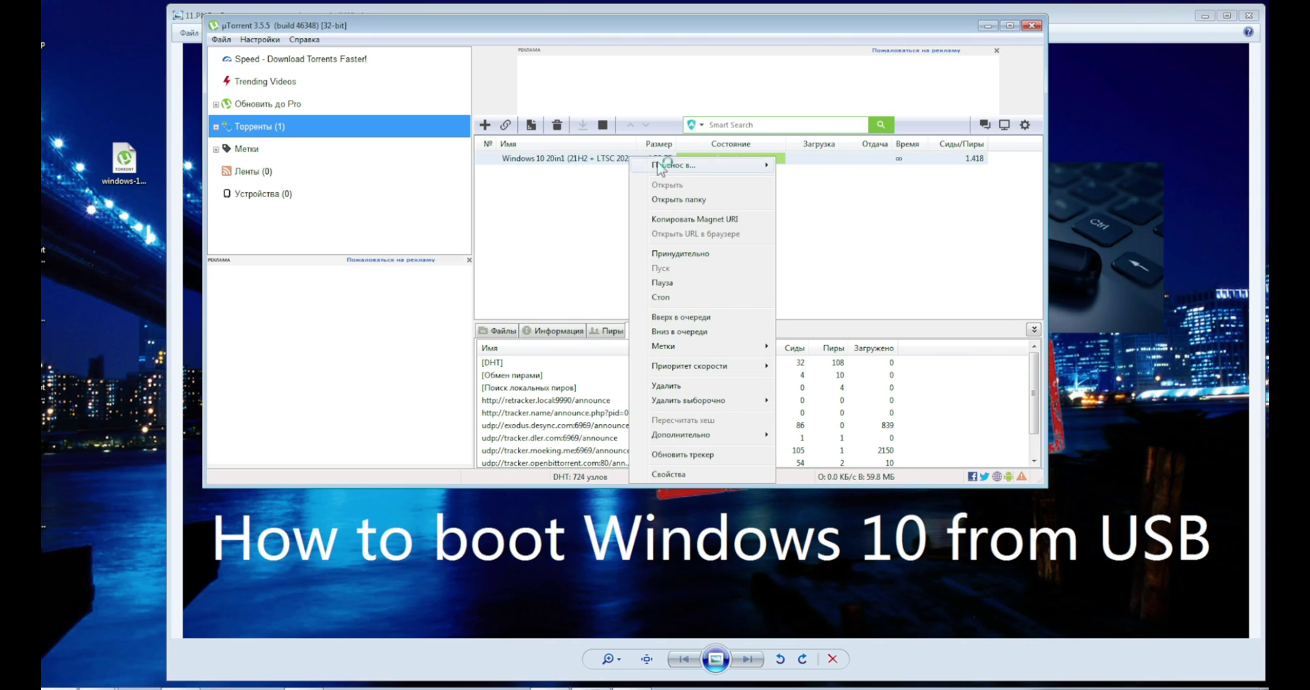
click(686, 386)
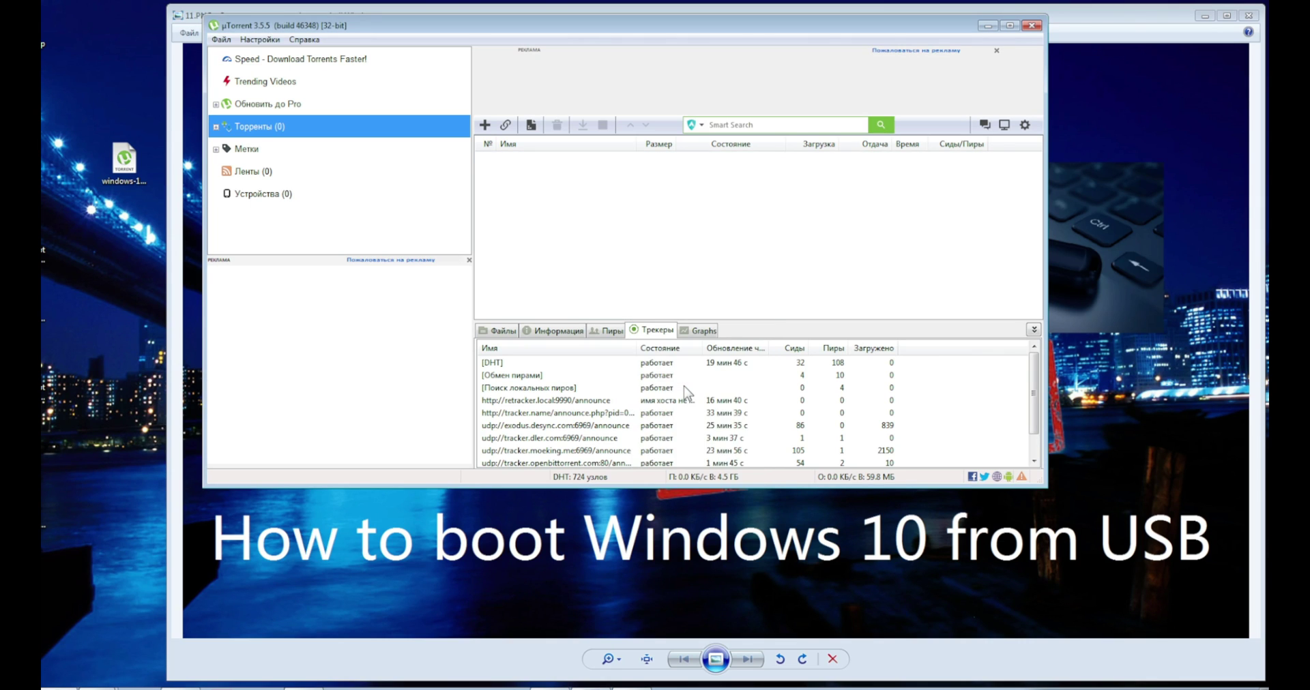
click(1033, 26)
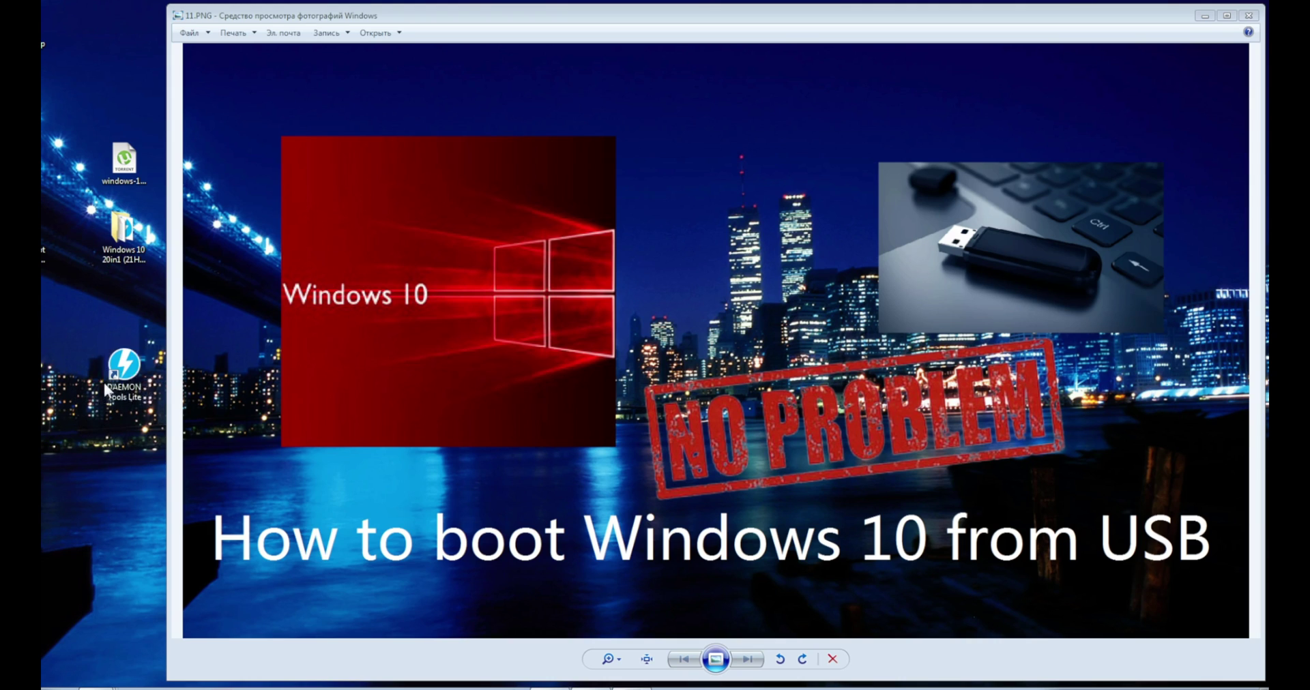
Step: Open the Windows 10 20in1 folder and select its ISO image
double_click(122, 231)
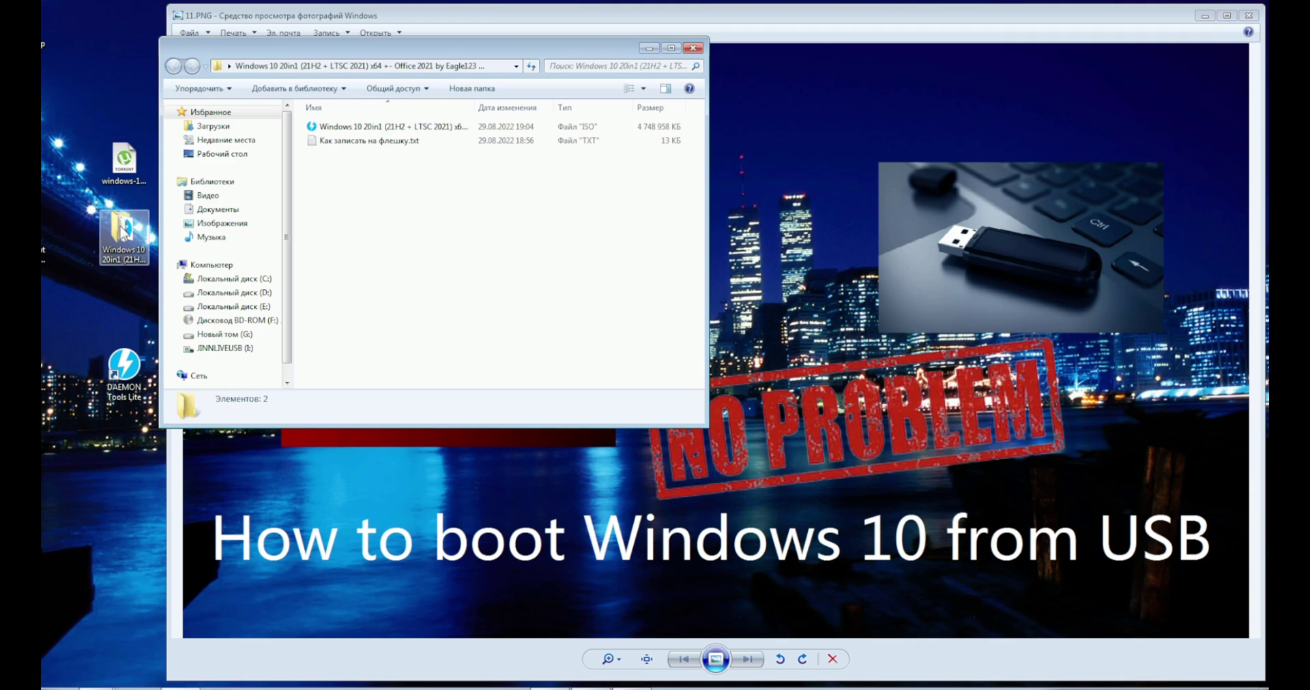
click(337, 132)
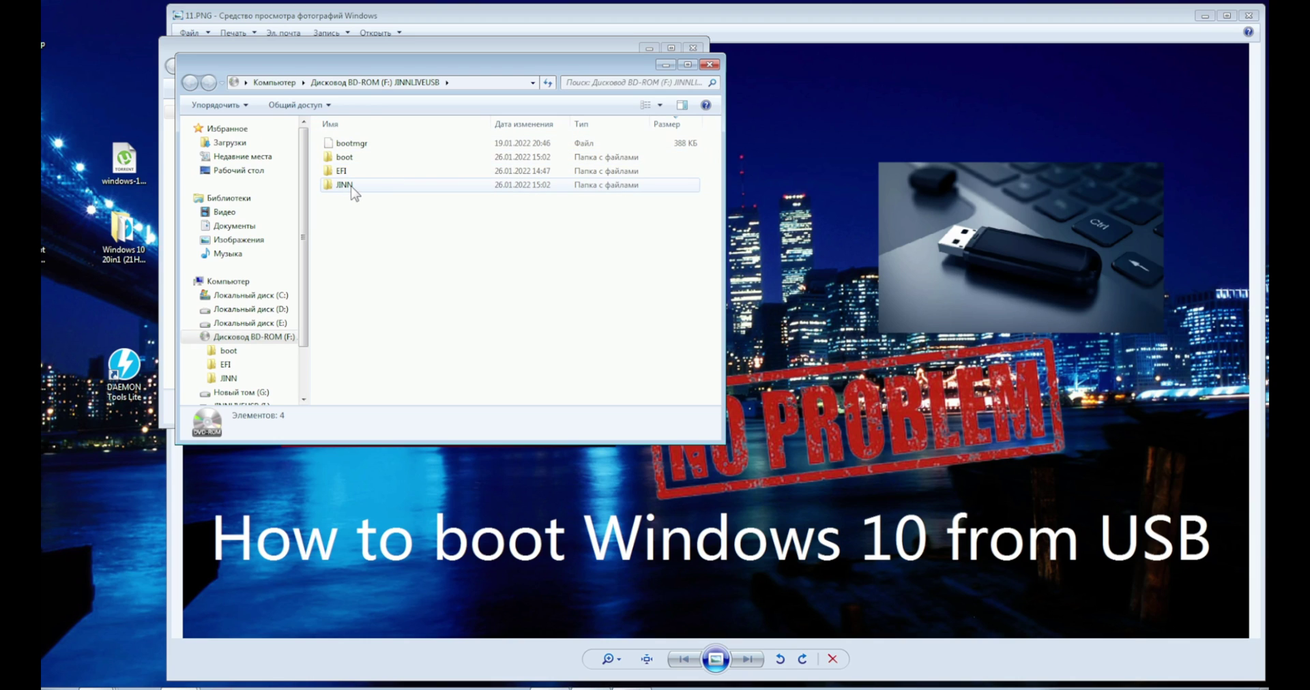
Step: Run Записать на флешку.exe from the disc's JINN folder and approve the UAC prompt
double_click(357, 187)
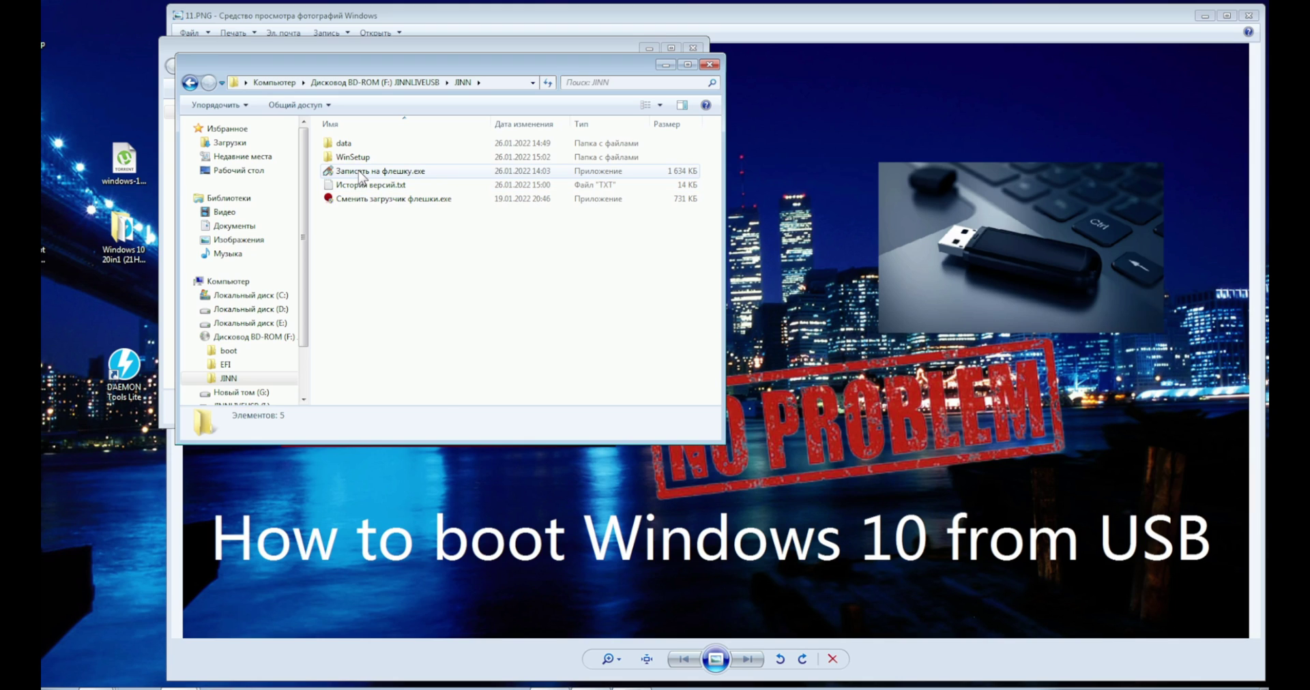
double_click(360, 174)
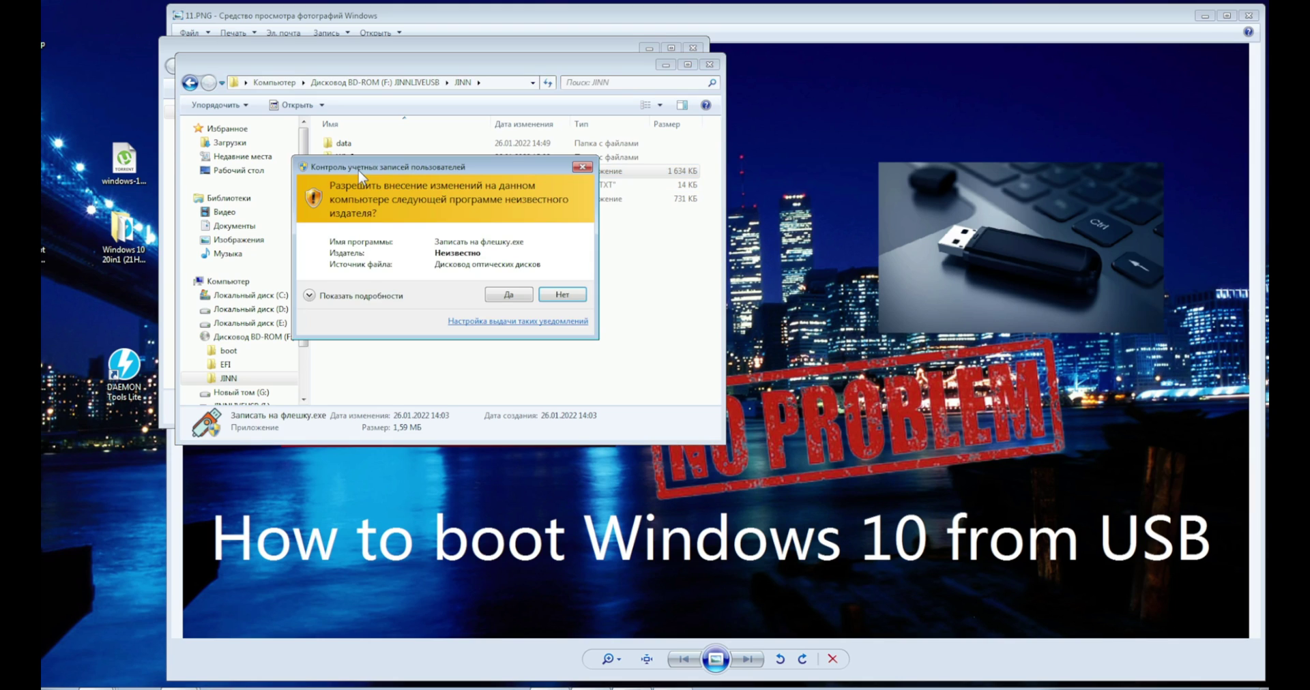
click(525, 297)
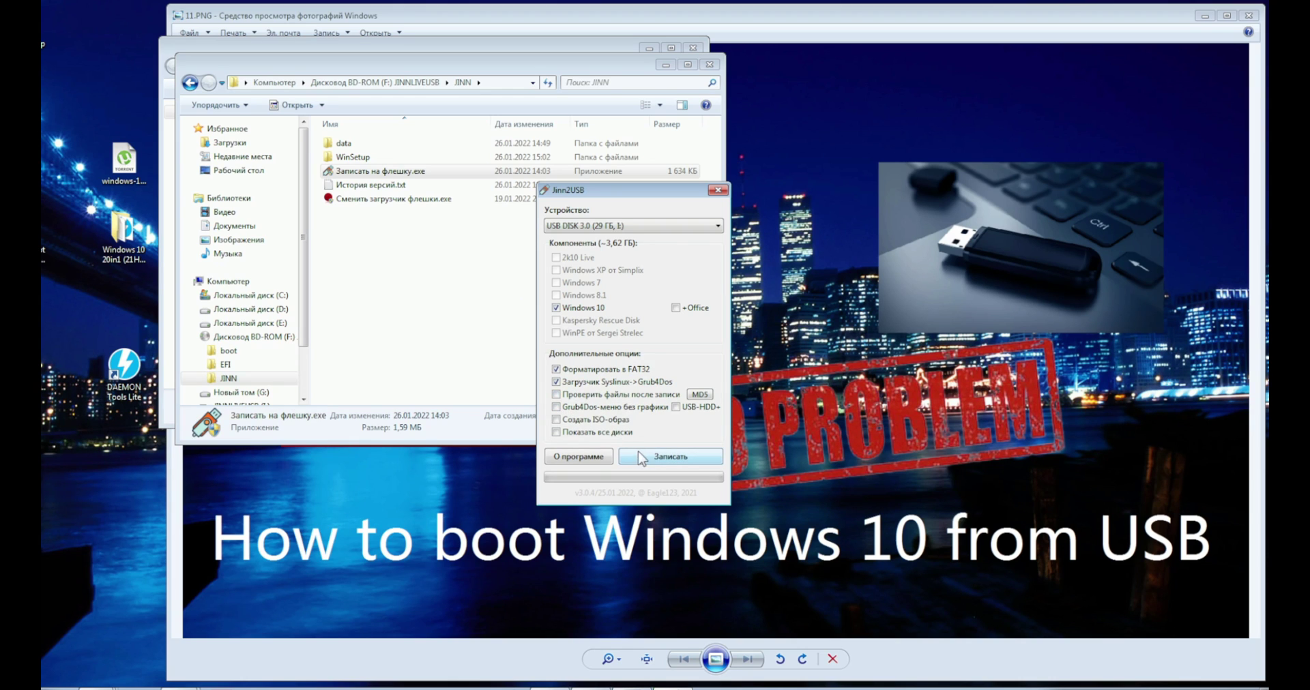
Step: Write Windows 10 to USB DISK 3.0, accepting the format warning, and wait for completion
click(643, 454)
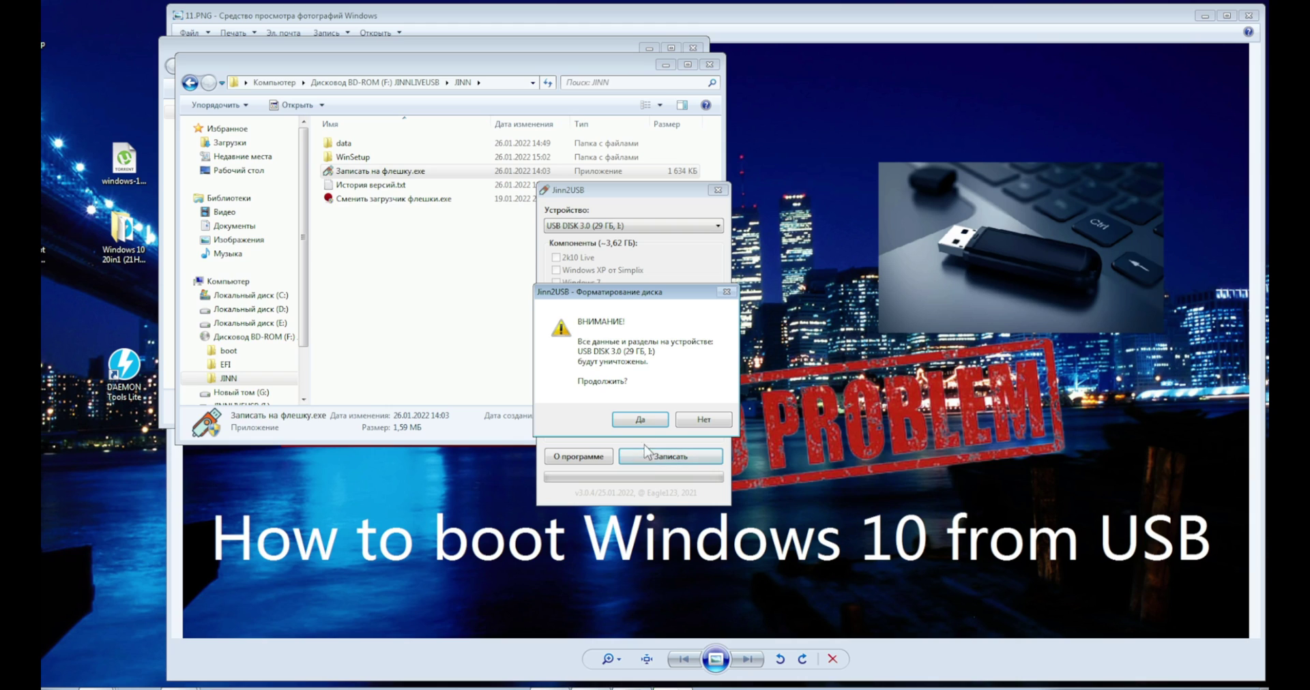
click(641, 420)
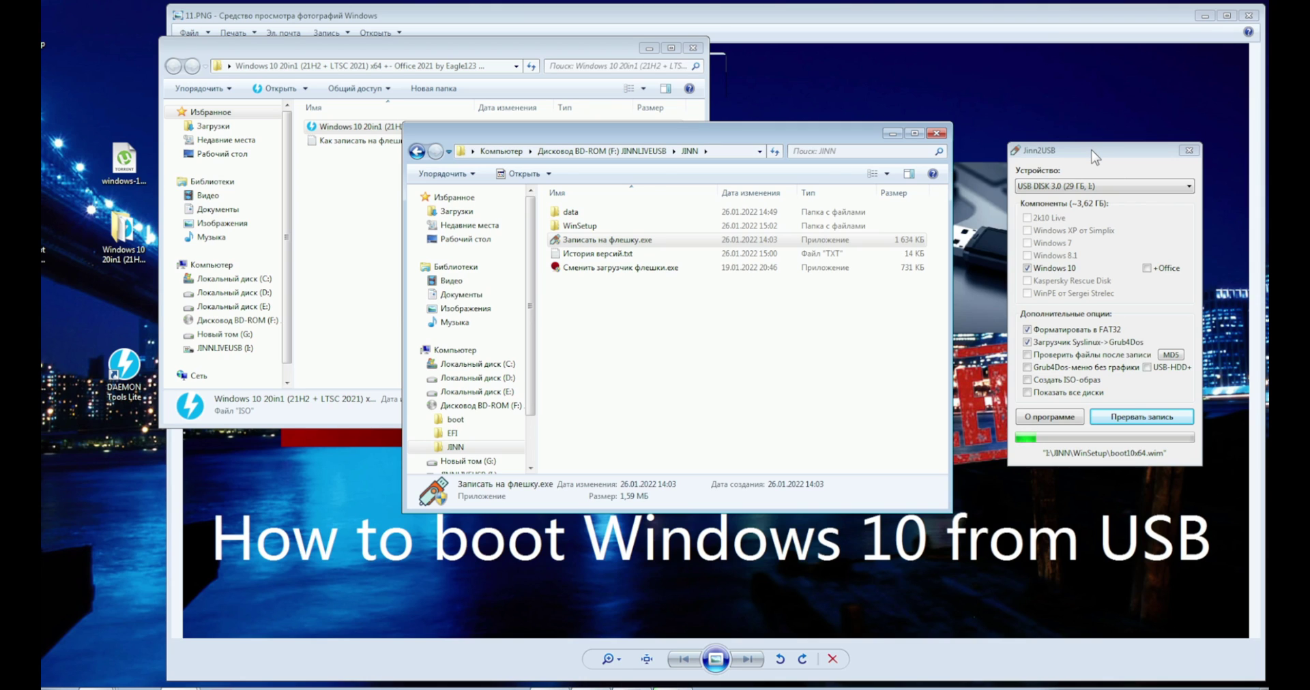
drag(516, 51, 505, 25)
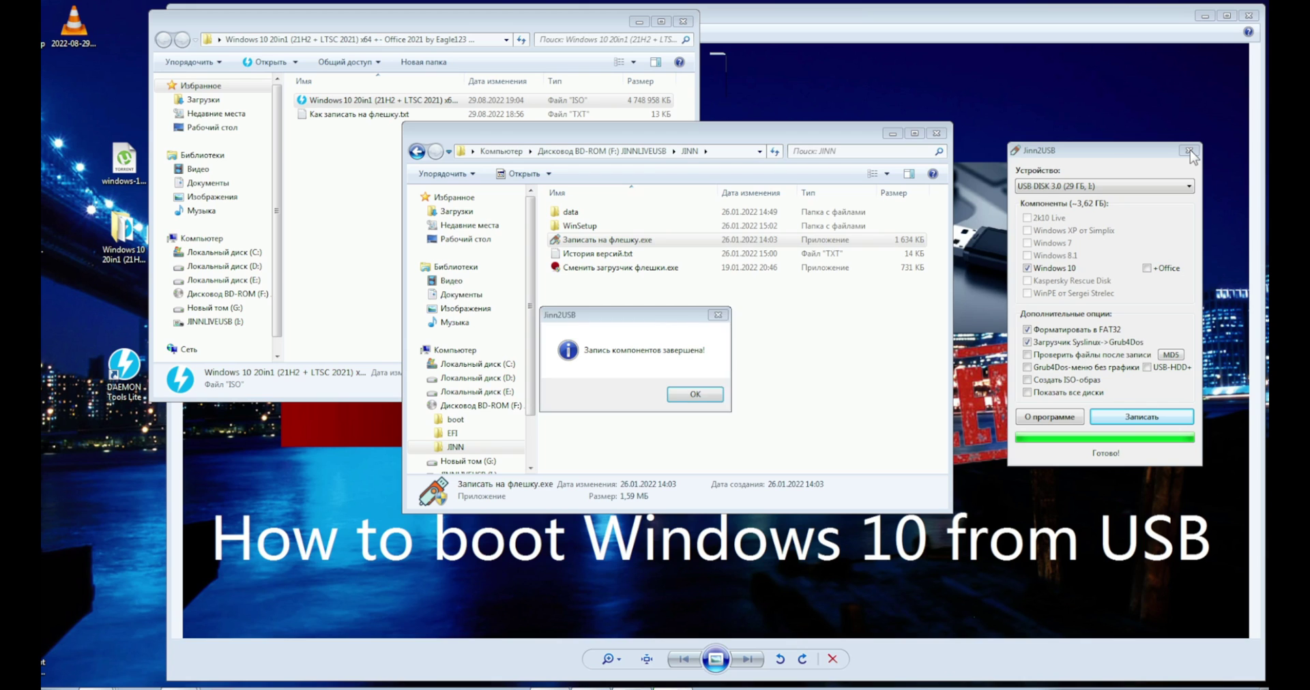
Step: Dismiss the completion and donation messages, then close Jinn2USB and the Explorer windows
click(693, 395)
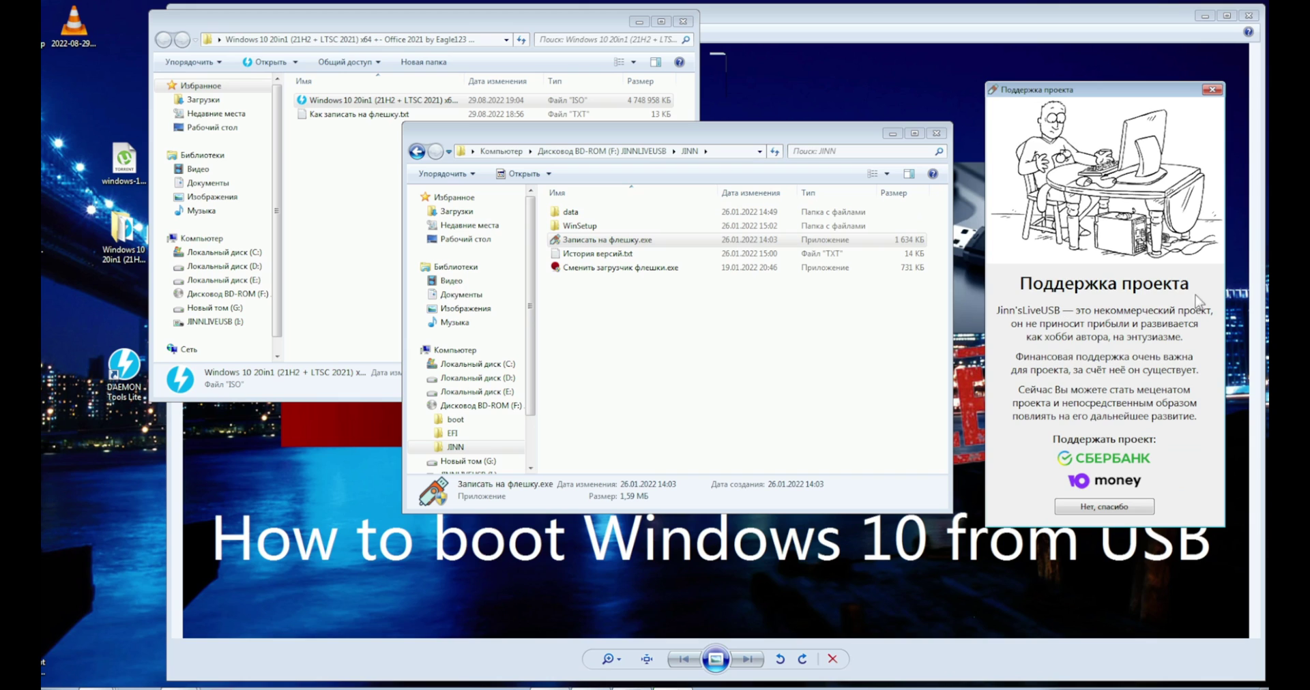
click(1120, 508)
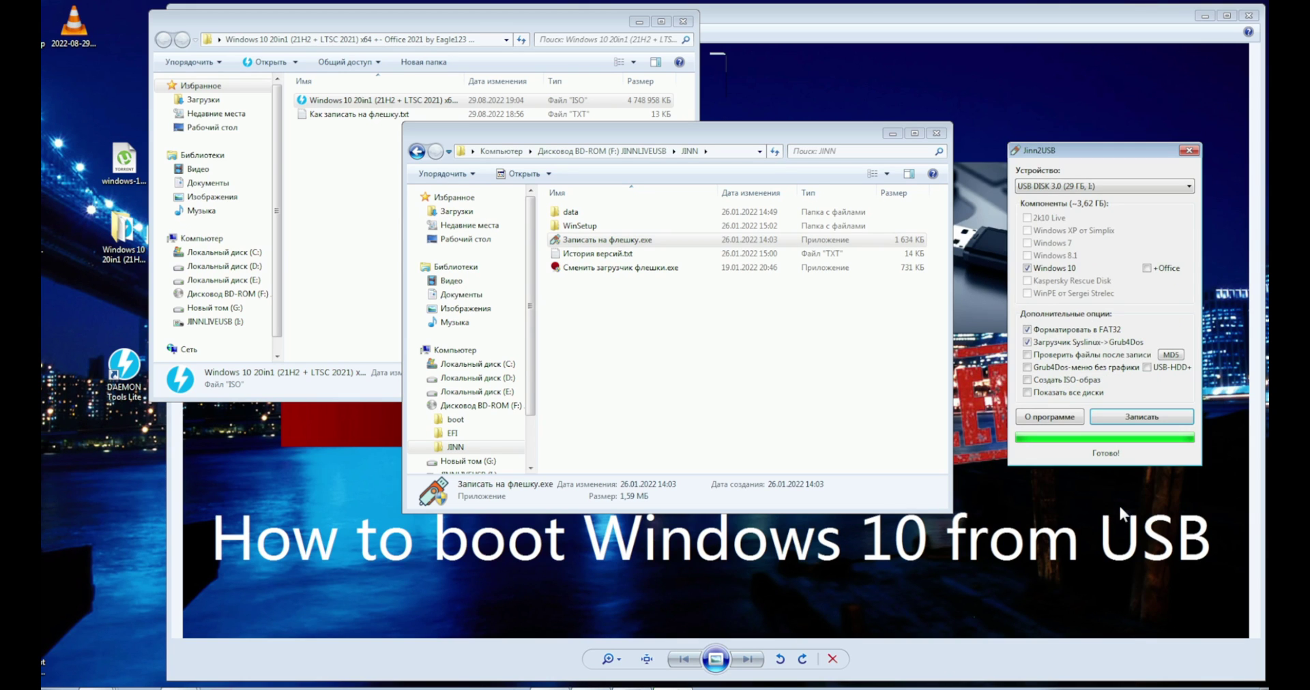
click(1189, 150)
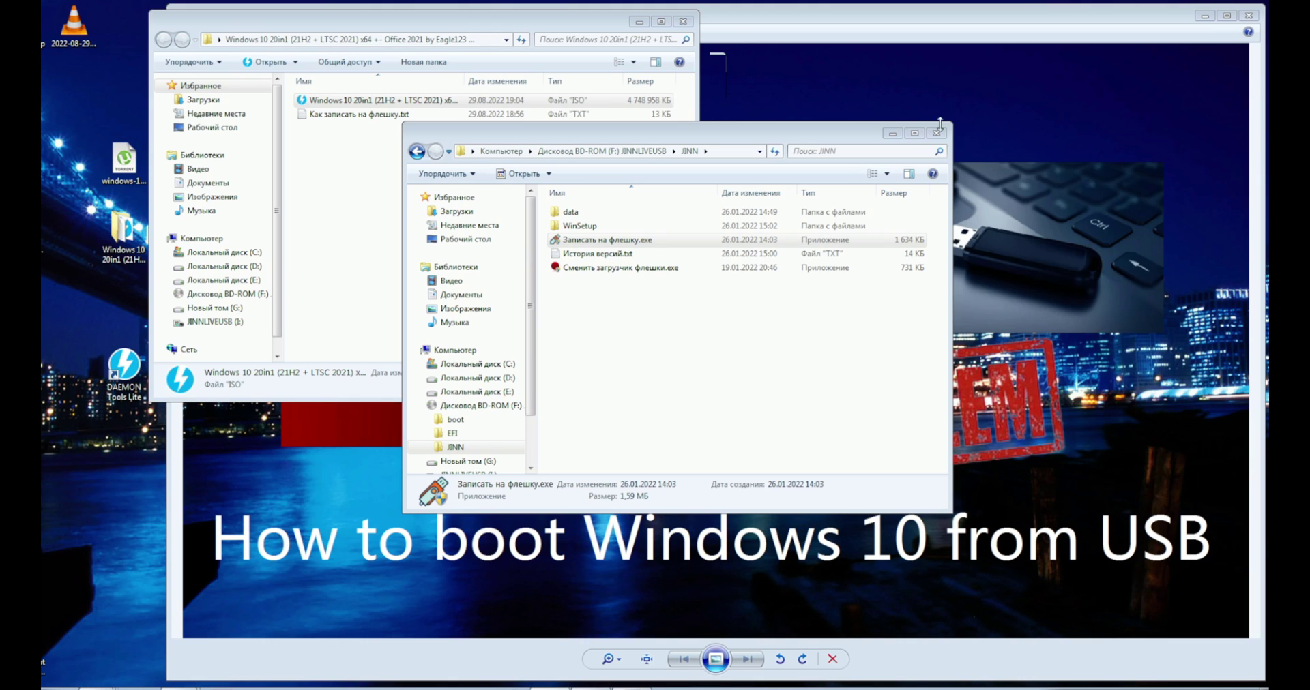
click(791, 63)
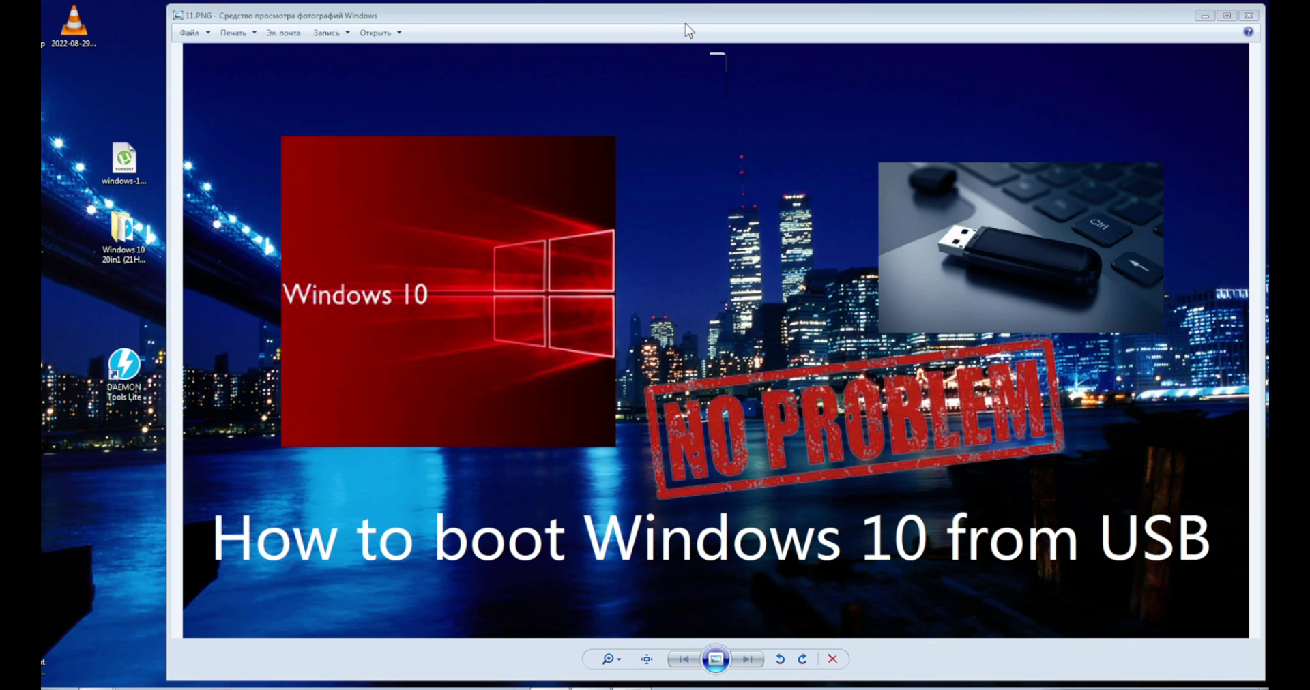
Step: Browse the JINN folder on the JINNLIVEUSB (I:) flash drive, then back out and close Computer
double_click(43, 24)
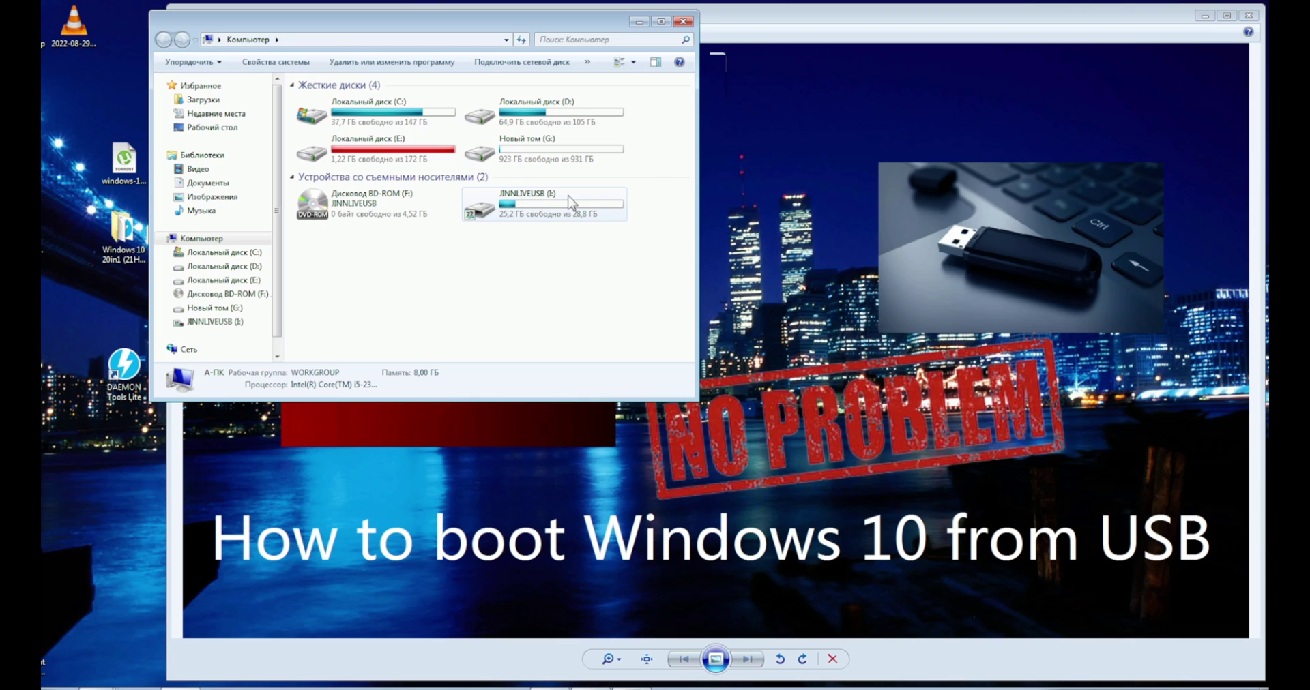
double_click(547, 208)
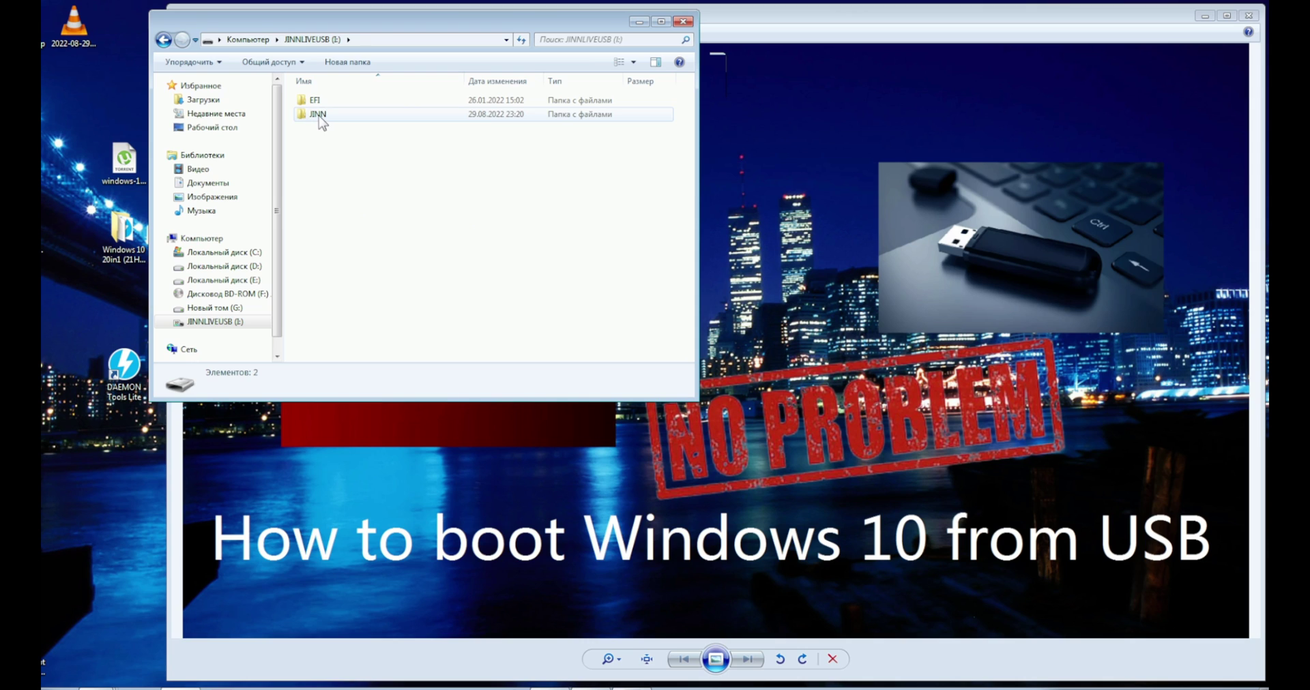
double_click(318, 116)
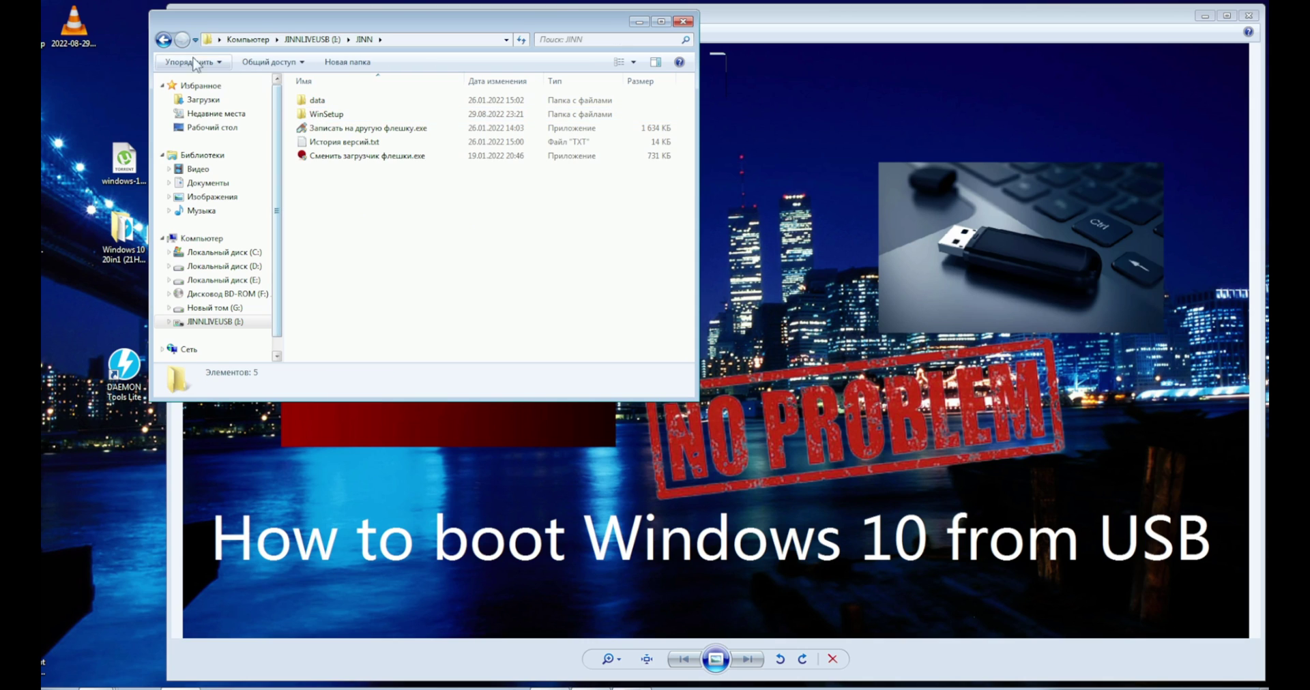
click(163, 39)
click(163, 39)
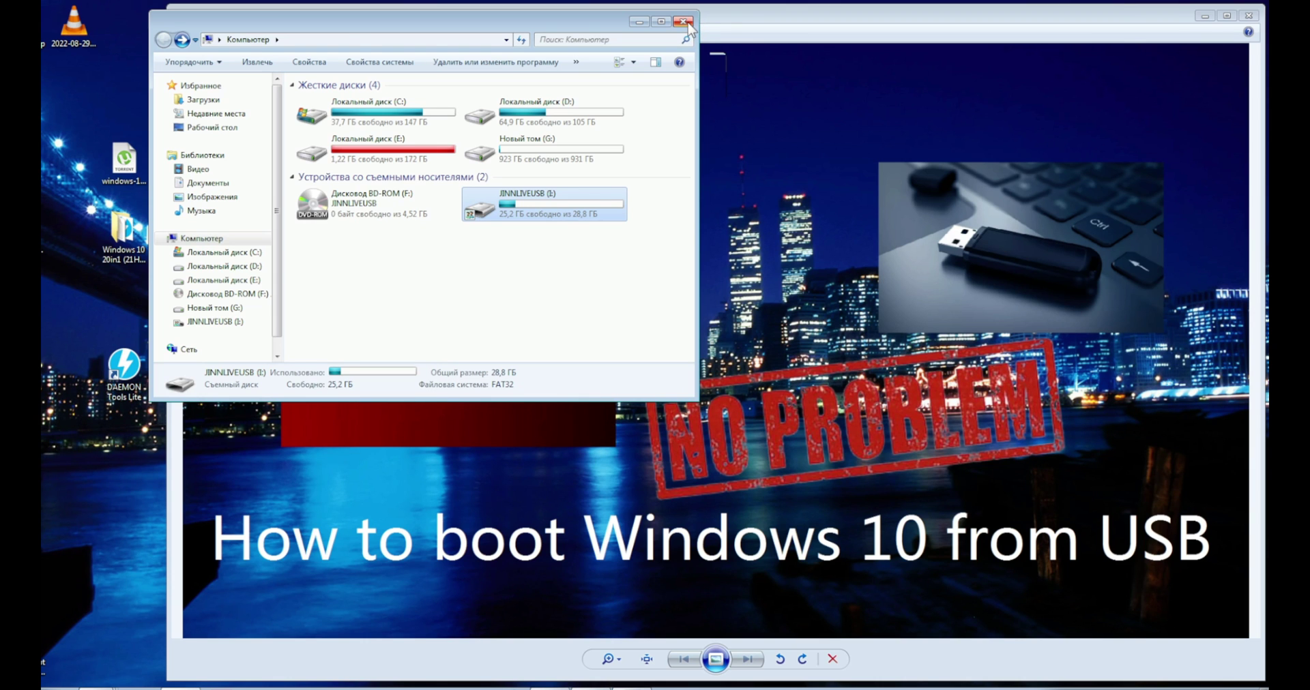
click(683, 22)
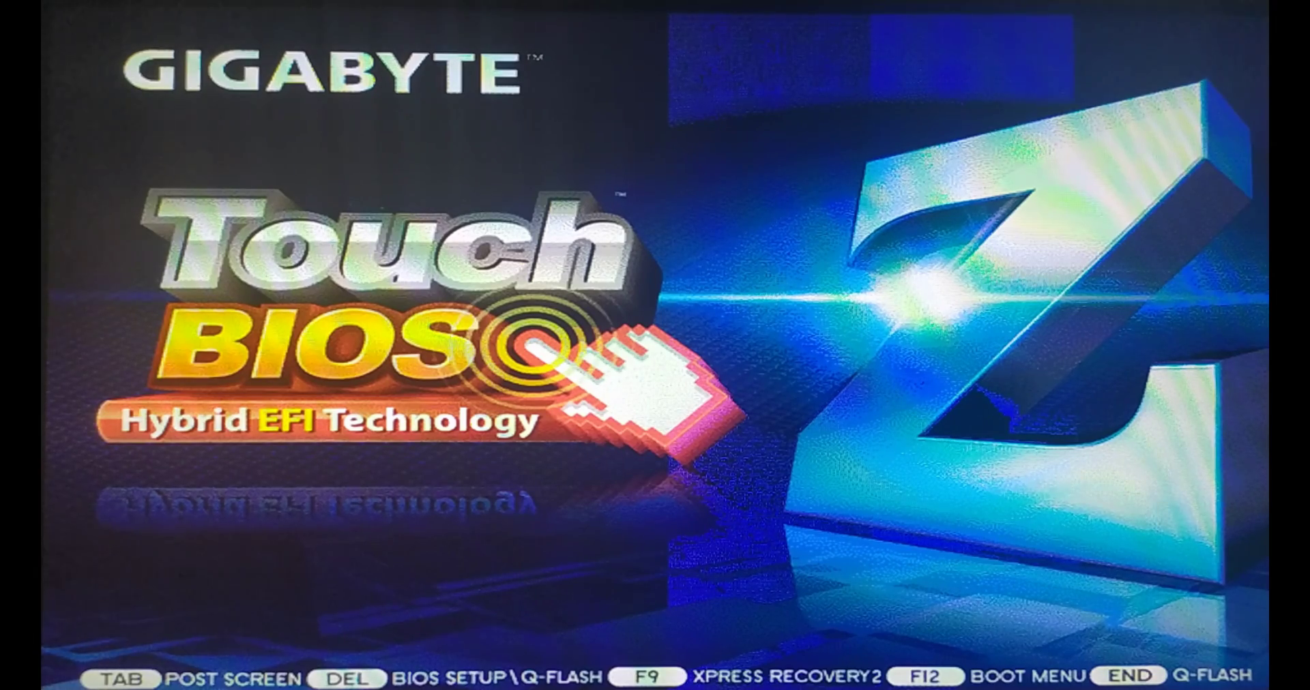
Step: In Advanced BIOS Features, set First Boot Device to USB-ZIP and save with F10
key(Delete)
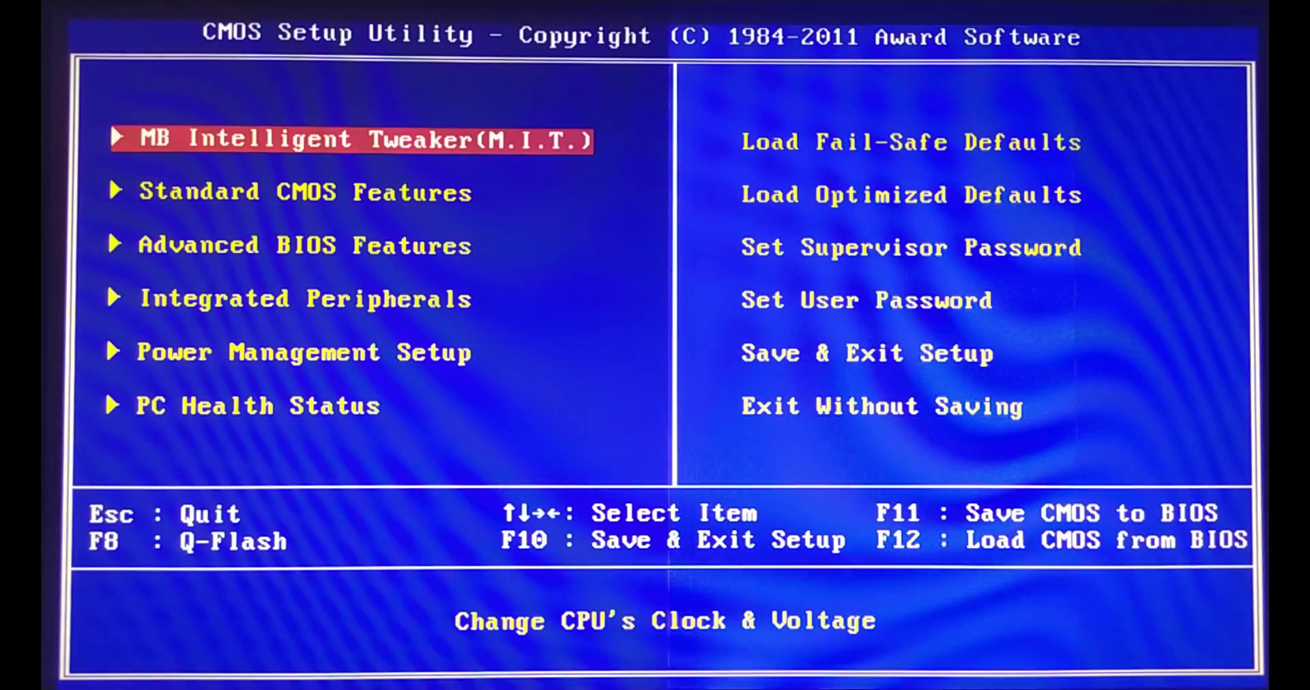
key(Down)
key(Down)
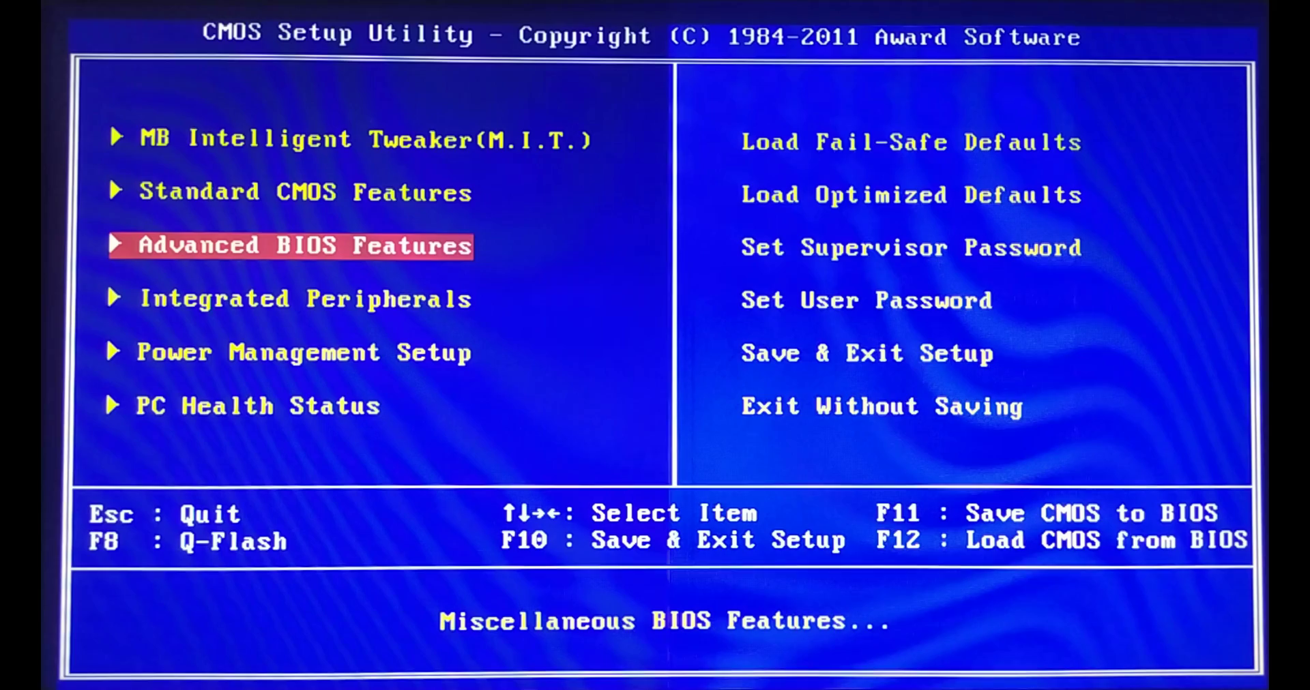
key(Return)
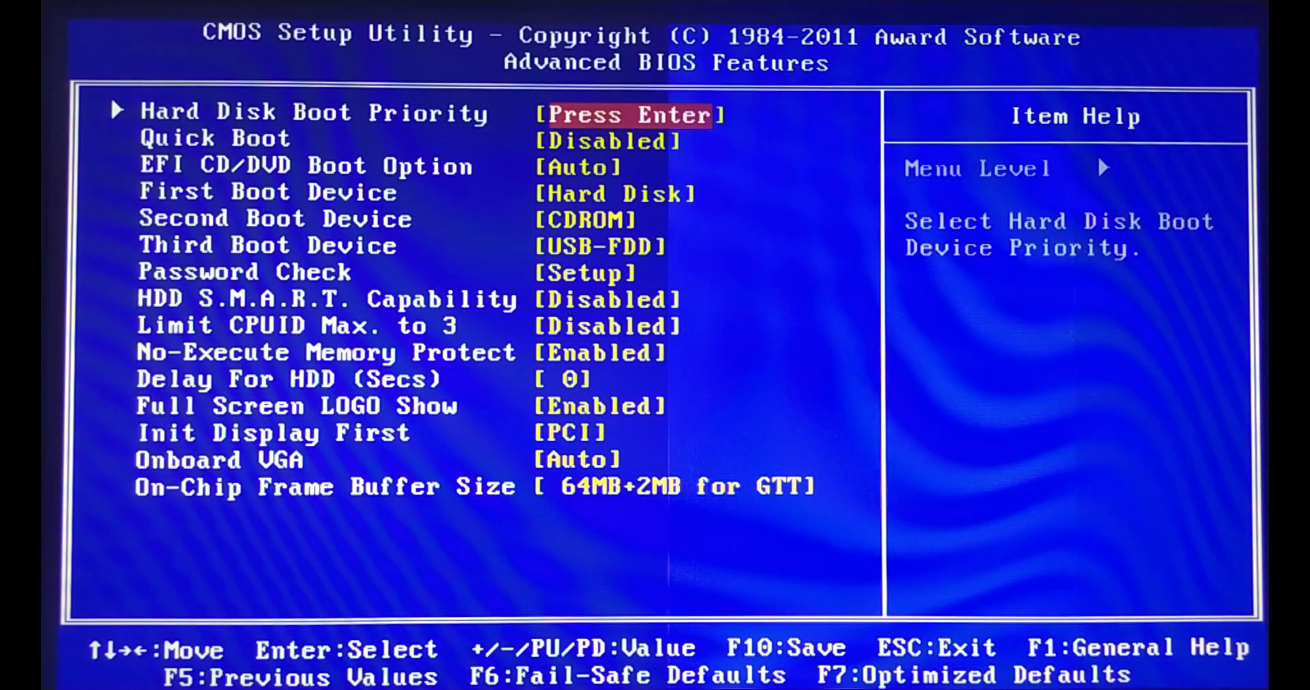
key(Down)
key(Down)
key(Down)
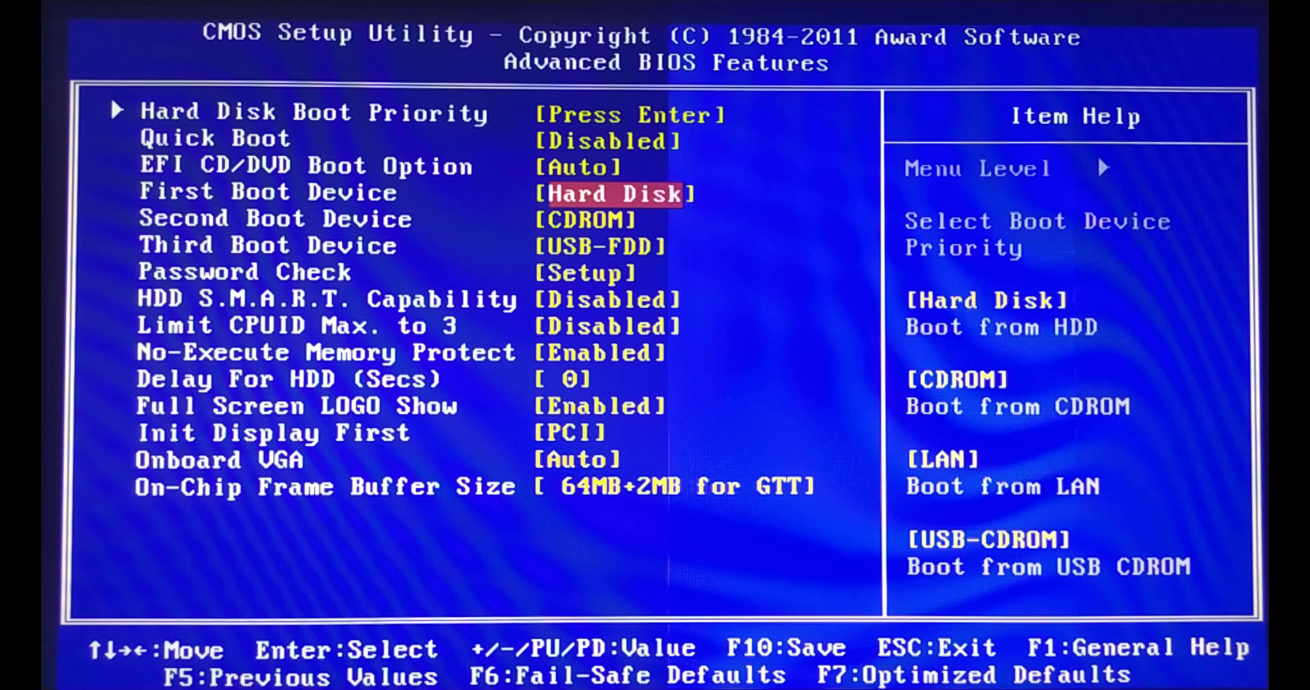
key(Return)
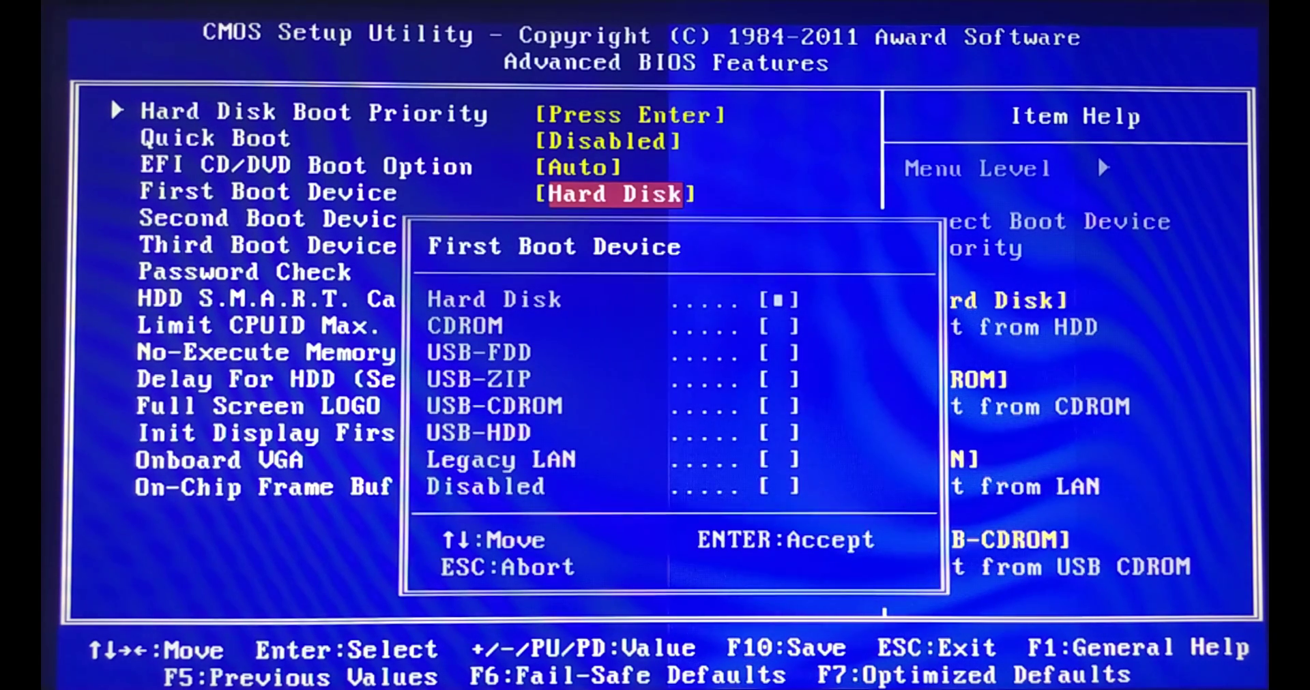
key(Down)
key(Down)
key(Down)
key(Return)
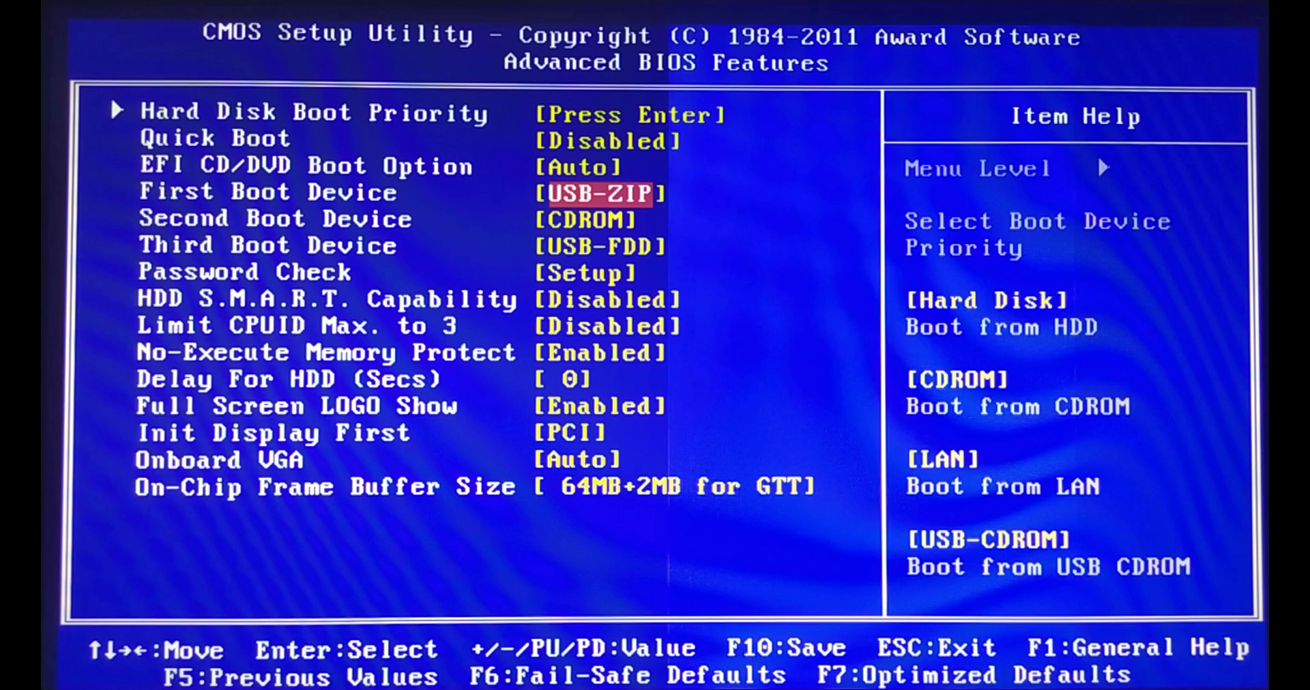
key(F10)
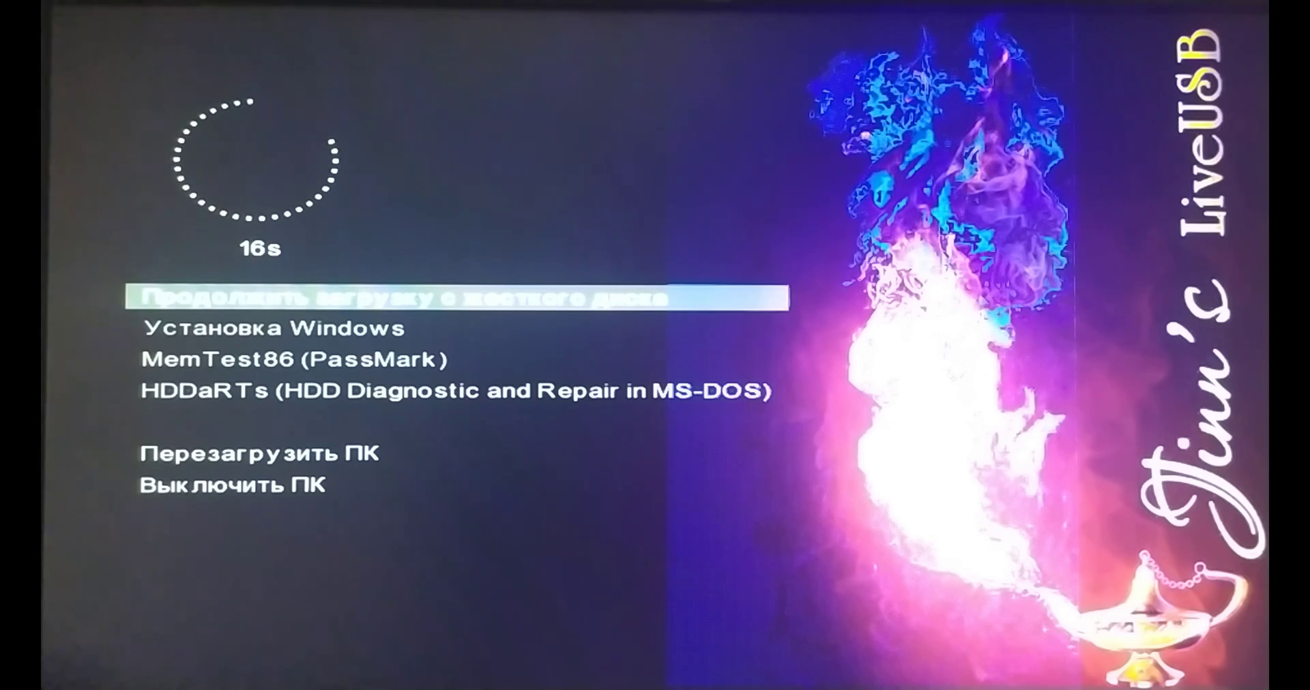
Step: Halt the Jinn's LiveUSB countdown by moving the selection down to Установка Windows
key(Down)
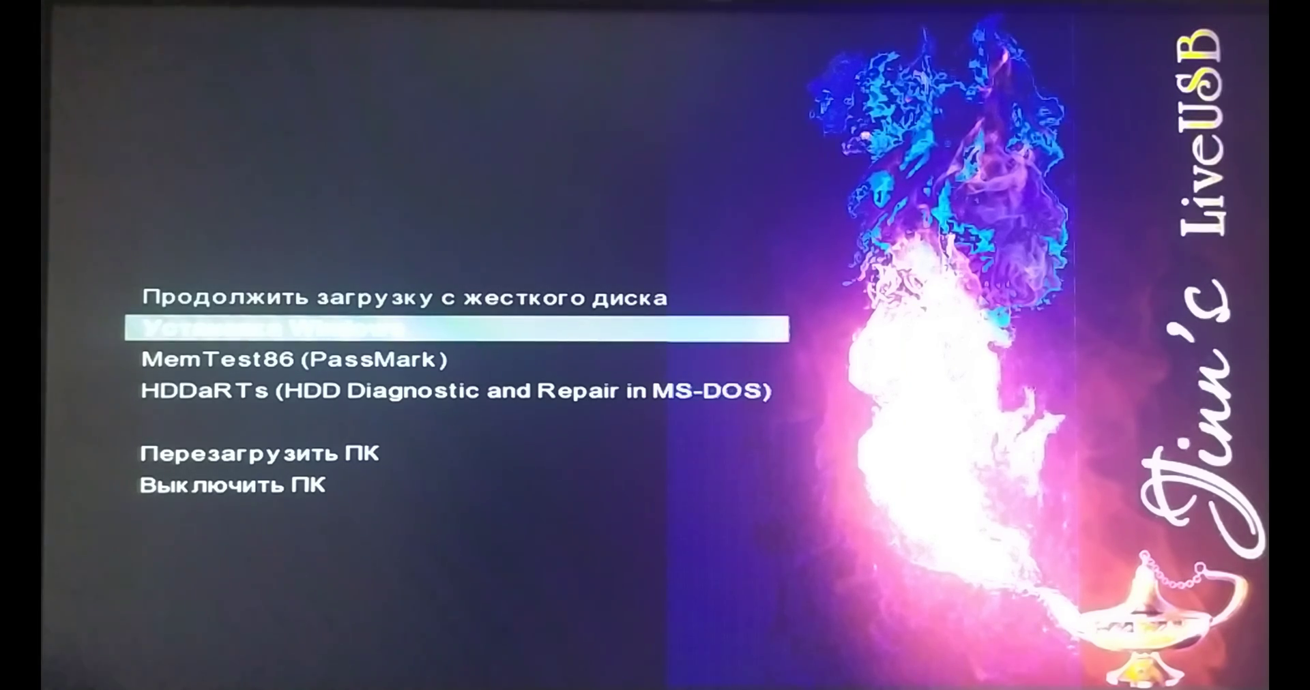